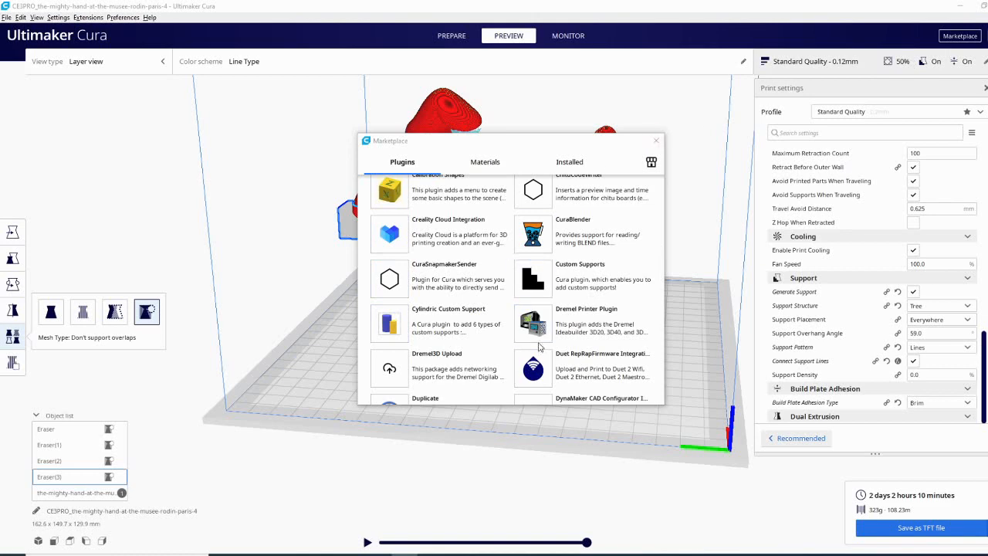
Find the Custom Supports plugin in the Marketplace, install it and accept its license agreement.
scroll(533, 278, "up", 10)
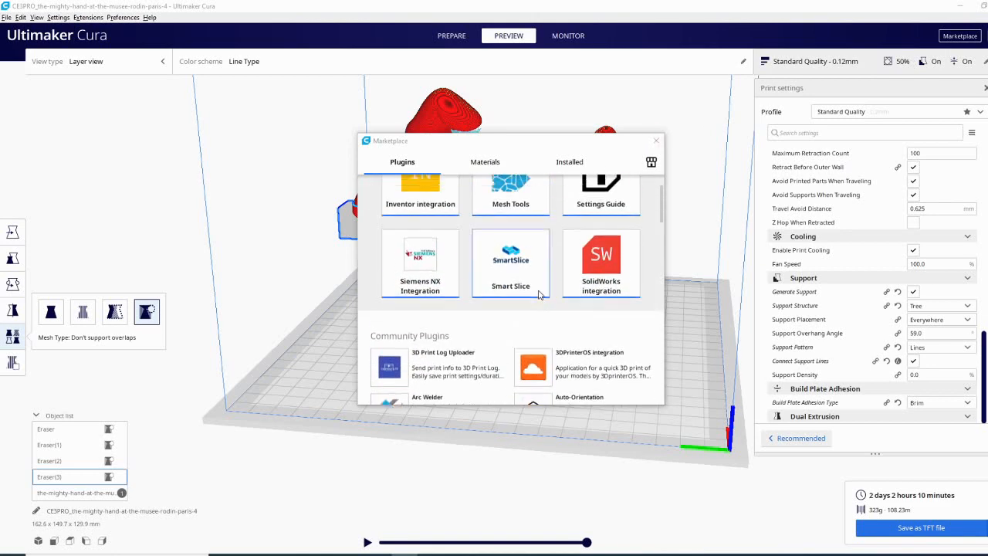
scroll(487, 289, "down", 5)
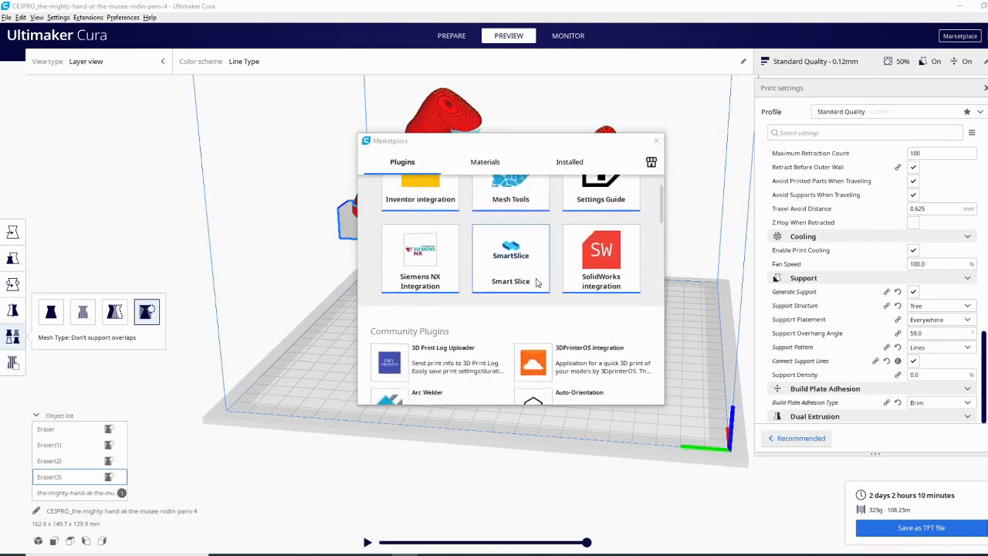
scroll(536, 283, "down", 3)
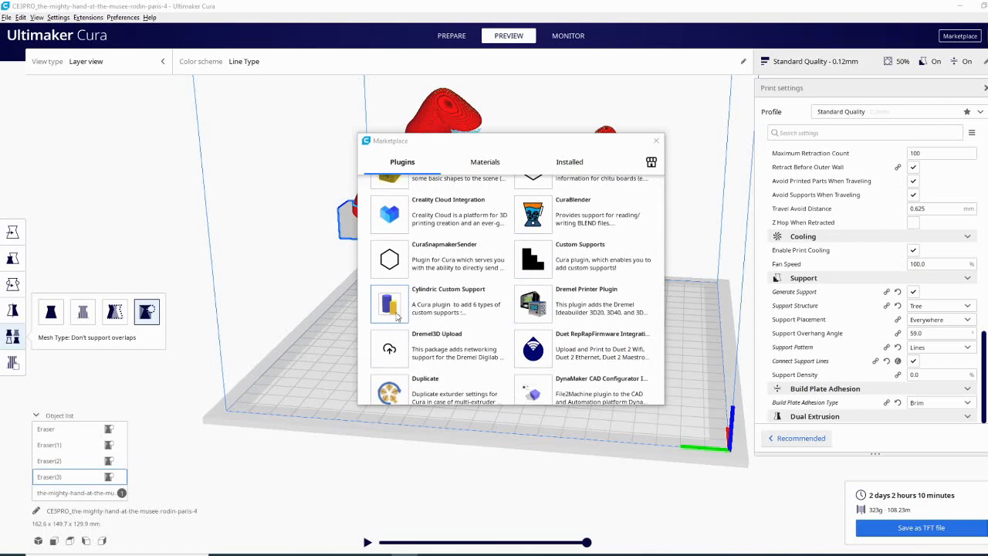
left_click(534, 264)
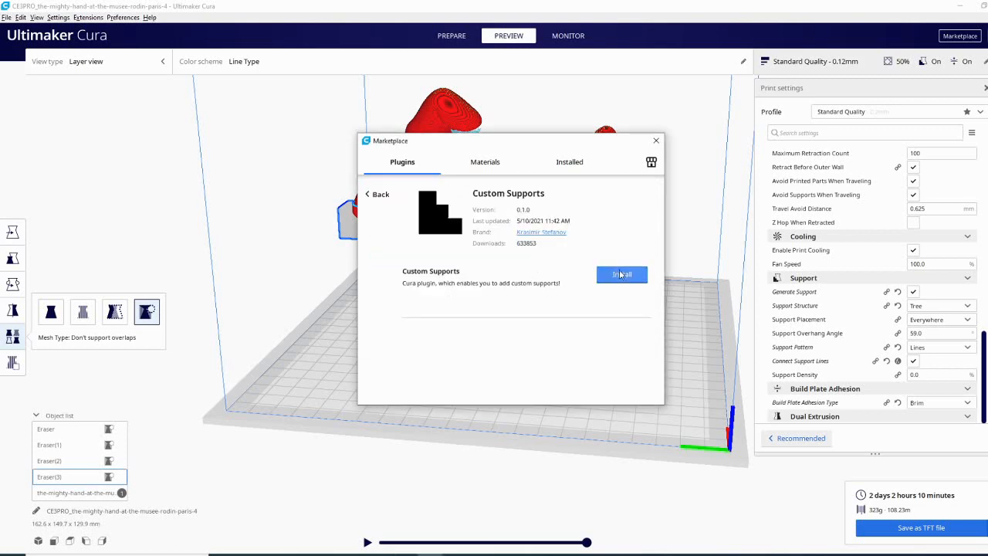
left_click(622, 275)
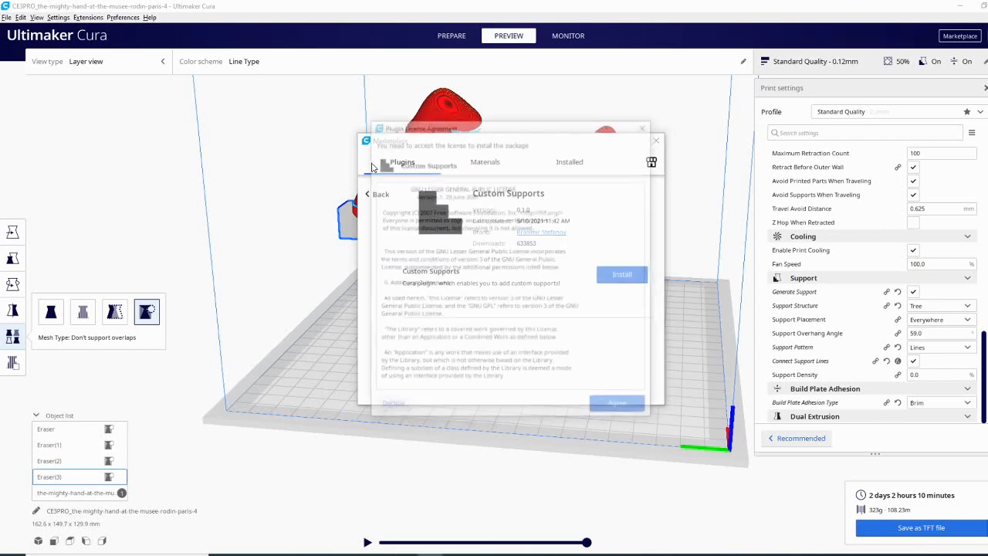
left_click(621, 410)
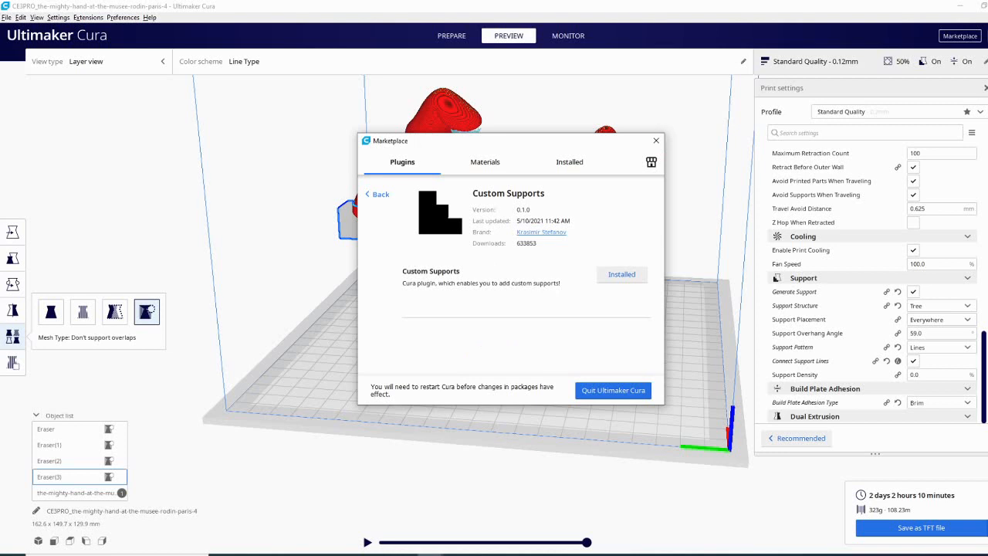
Install the Cylindric Custom Support plugin, accept its license and quit Cura so the plugin changes take effect.
left_click(390, 304)
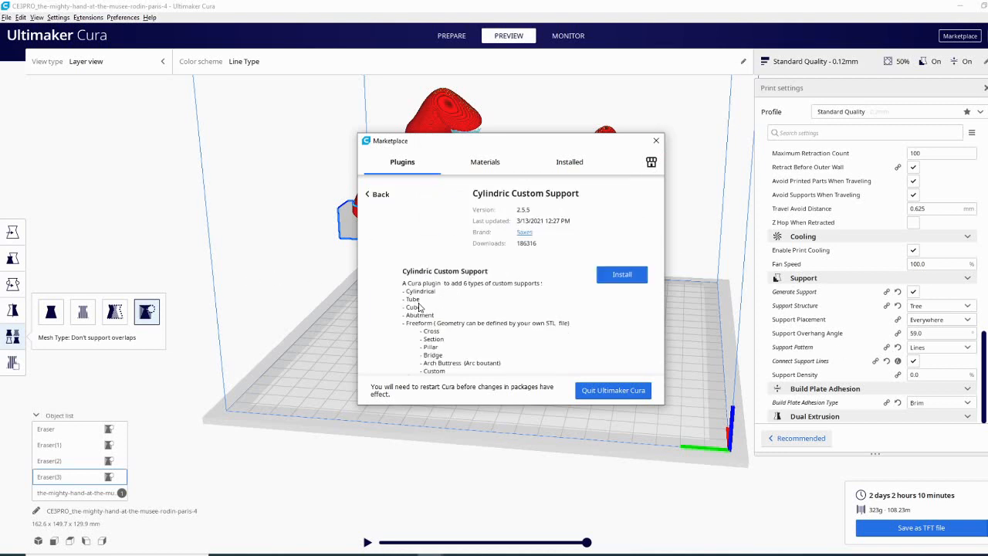
left_click(634, 275)
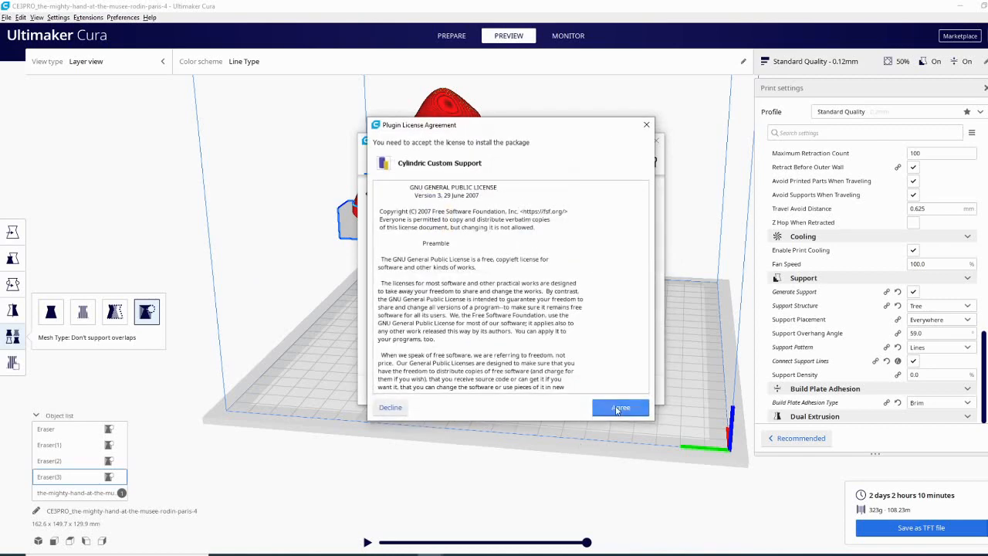
left_click(618, 407)
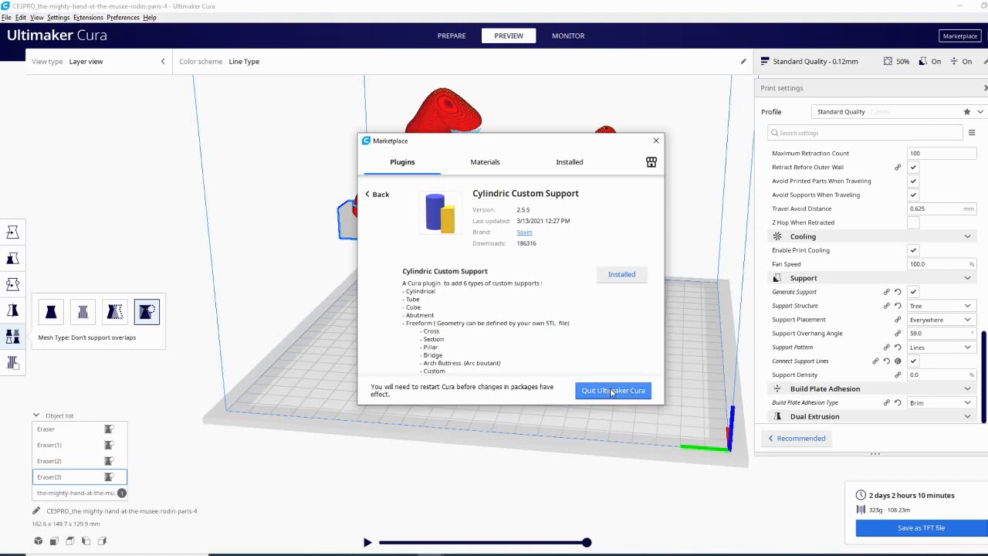
left_click(612, 391)
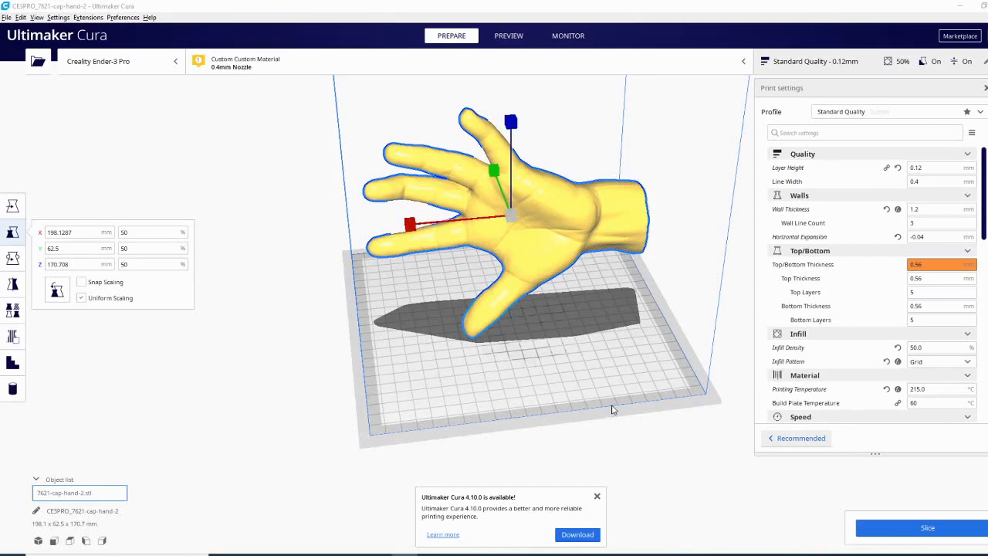
Rotate the hand model about its X axis so the palm tilts down toward the build plate.
right_click_drag(612, 410, 488, 331)
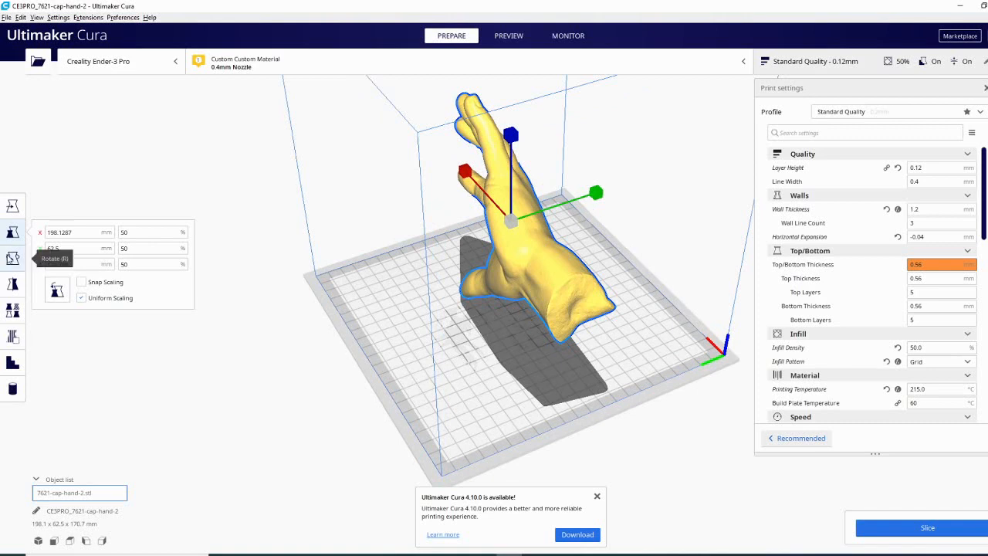
left_click(12, 258)
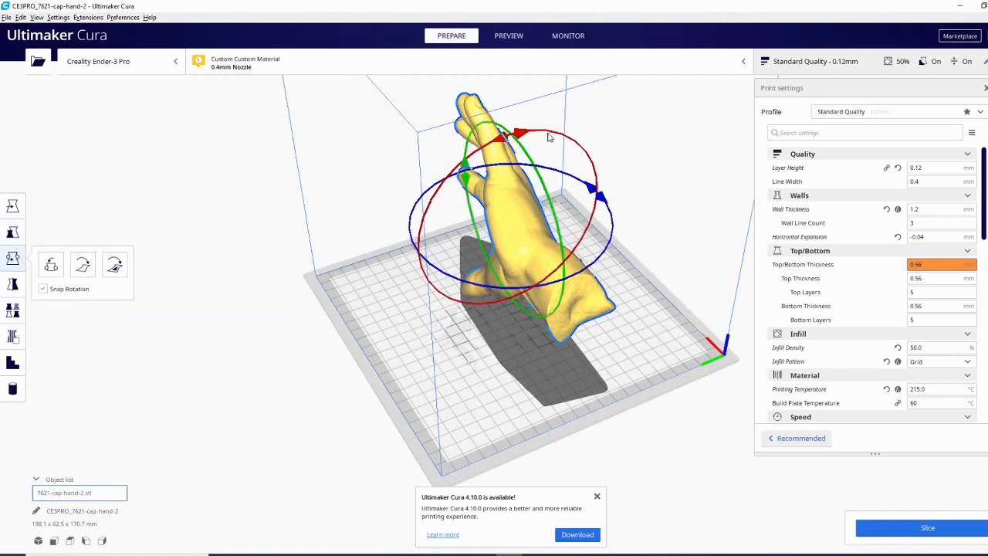
left_click_drag(550, 137, 463, 161)
Add three 5 mm cylinder custom supports with a 7.5 mm base, two under the index finger and one under the ring finger's base.
right_click_drag(321, 422, 680, 361)
right_click_drag(311, 390, 421, 368)
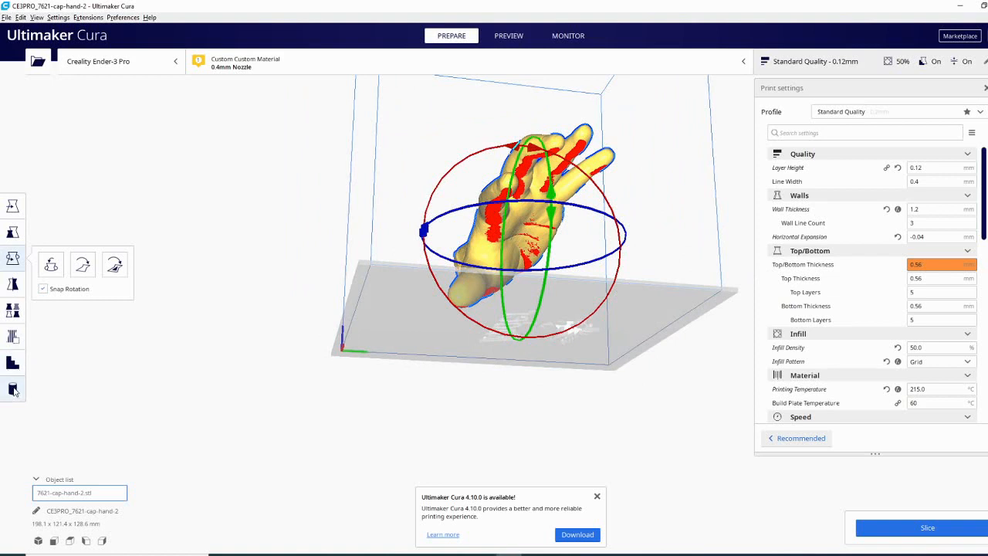
left_click(13, 366)
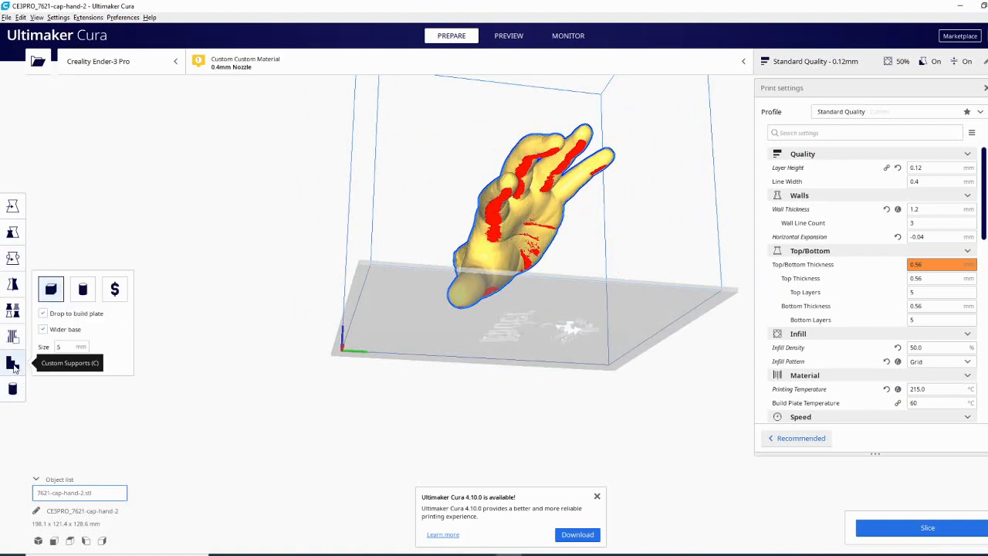
left_click(82, 291)
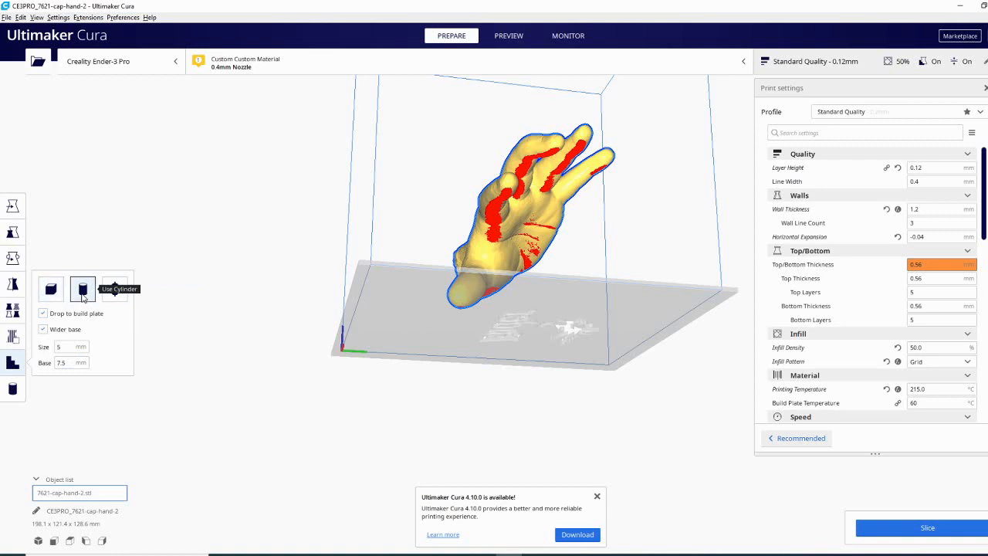
left_click(497, 209)
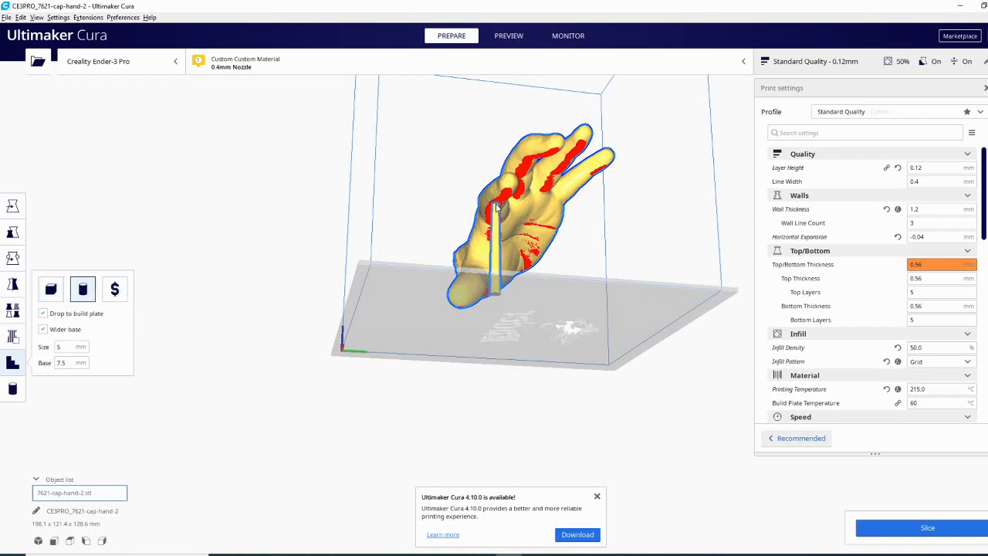
right_click_drag(497, 209, 644, 247)
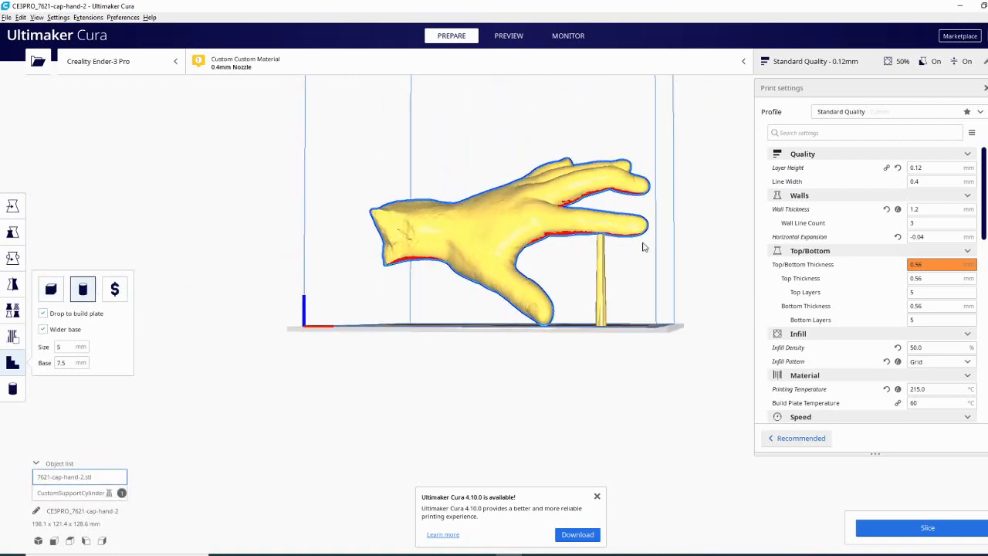
left_click(561, 239)
right_click_drag(739, 335, 370, 319)
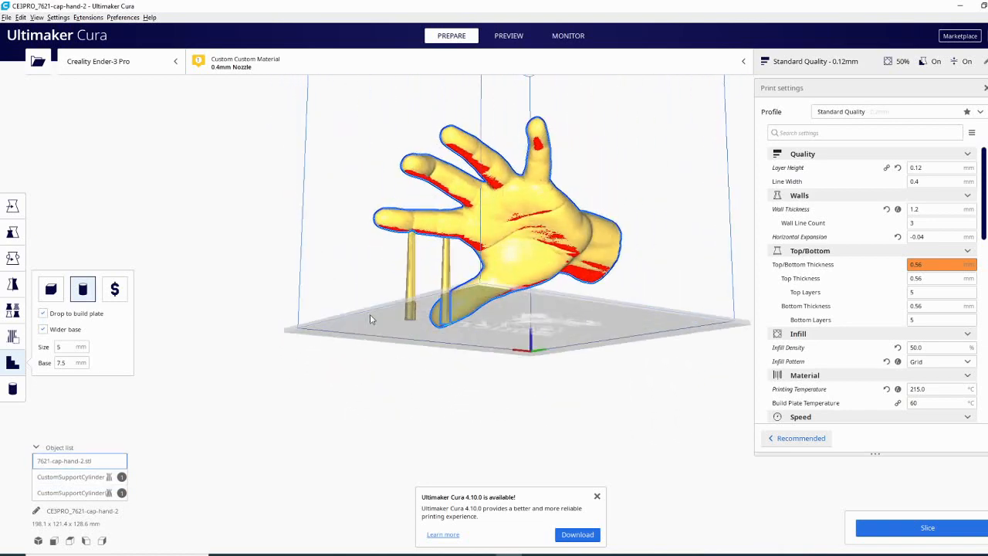
left_click(498, 186)
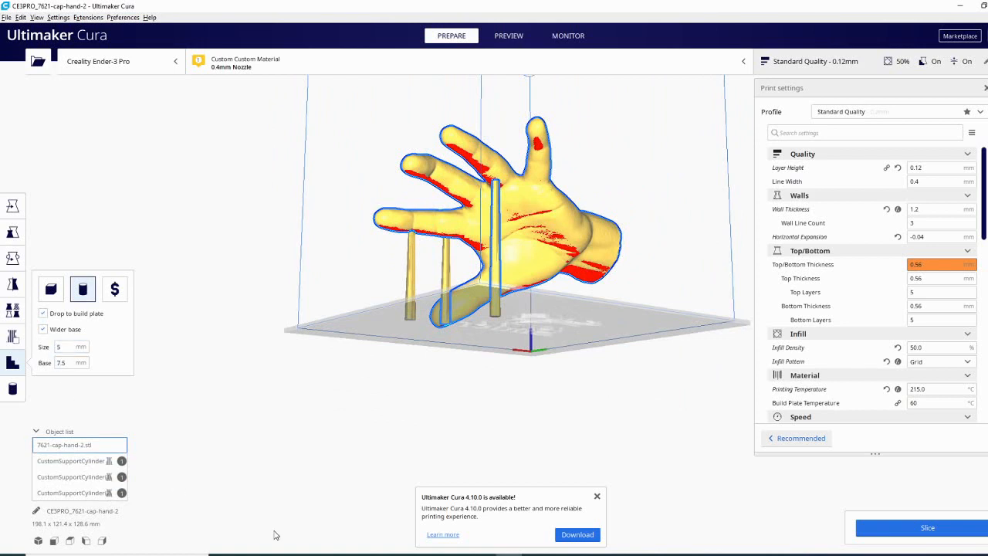
Add a 5 mm cube custom support under the heel of the palm near the wrist.
left_click(50, 289)
right_click_drag(603, 341, 727, 359)
left_click(572, 252)
right_click_drag(399, 401, 302, 403)
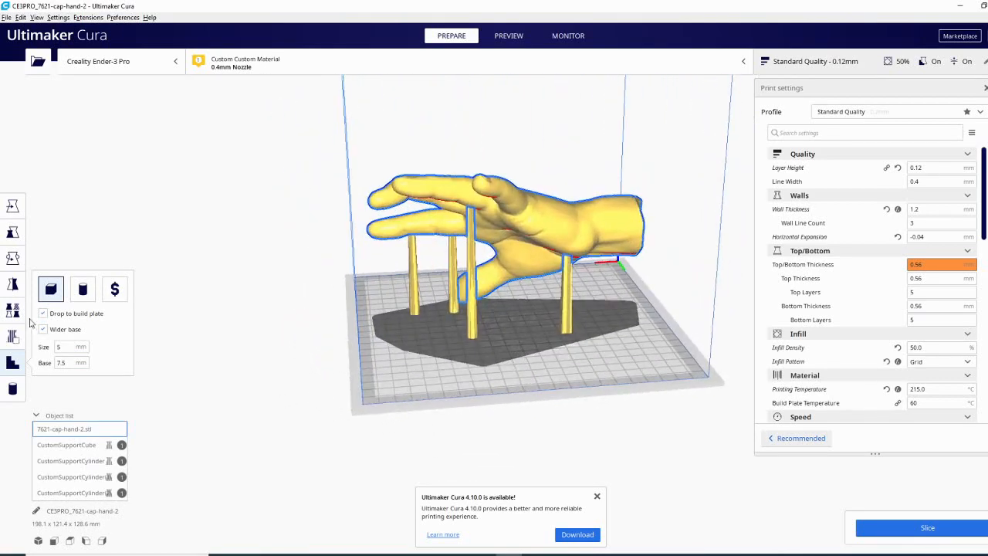
Check the mesh type of the second cylinder support in its per-model settings and inspect the supports around the hand.
left_click(62, 477)
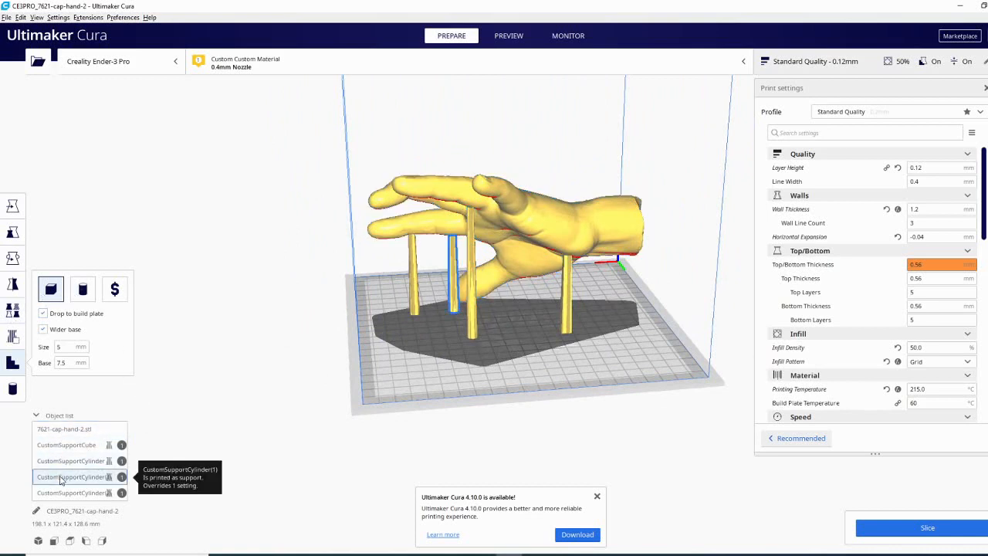
left_click(13, 337)
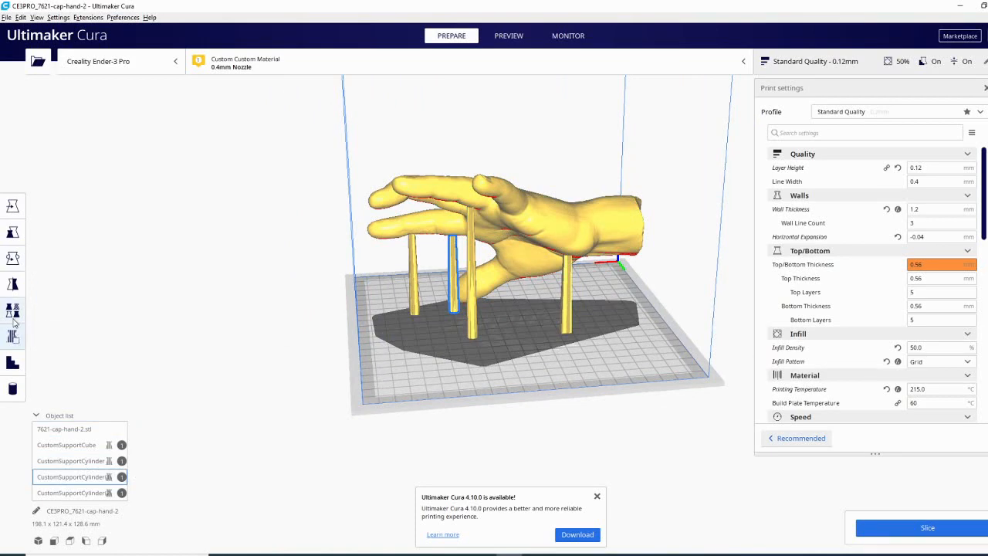
left_click(13, 316)
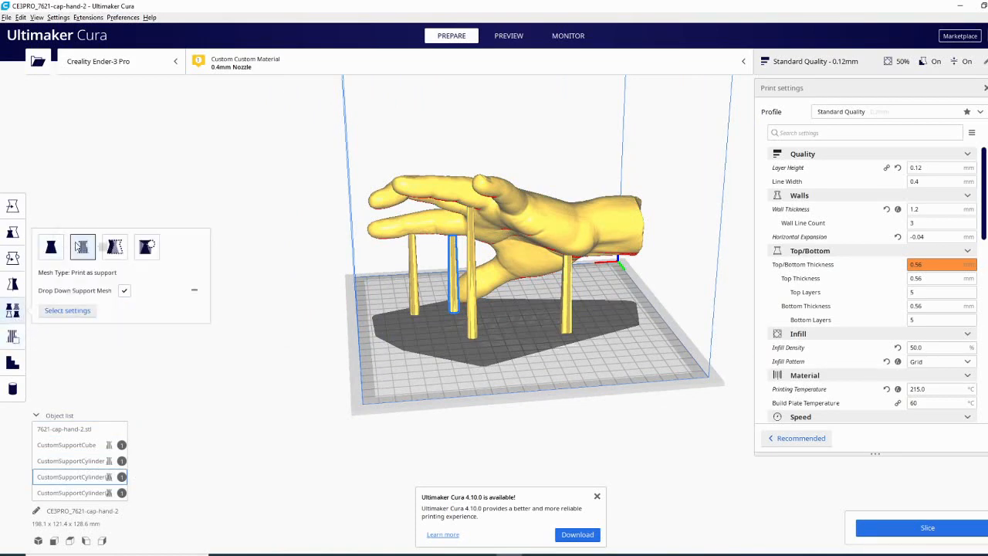
right_click_drag(511, 403, 701, 462)
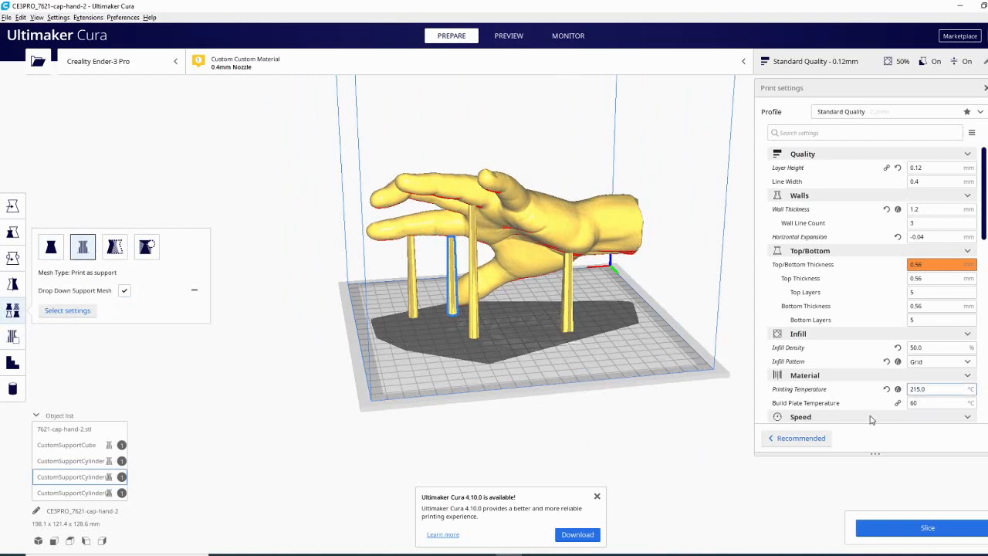
right_click_drag(745, 421, 723, 392)
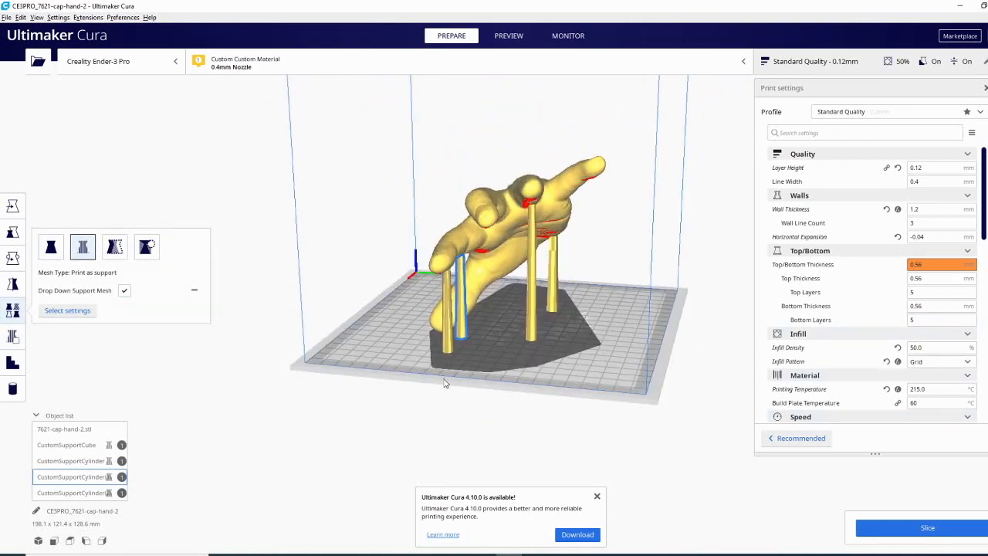
right_click_drag(447, 384, 313, 376)
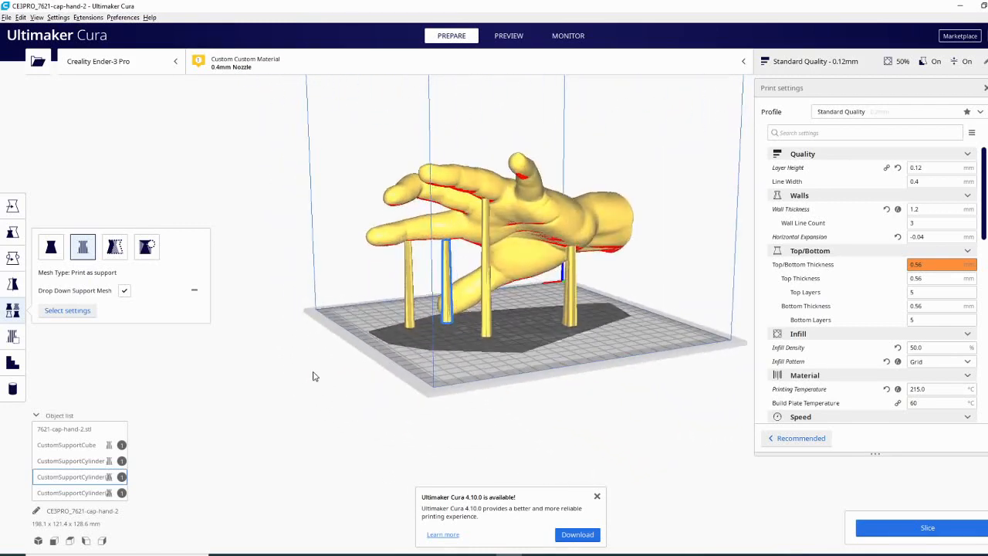
right_click_drag(575, 374, 479, 360)
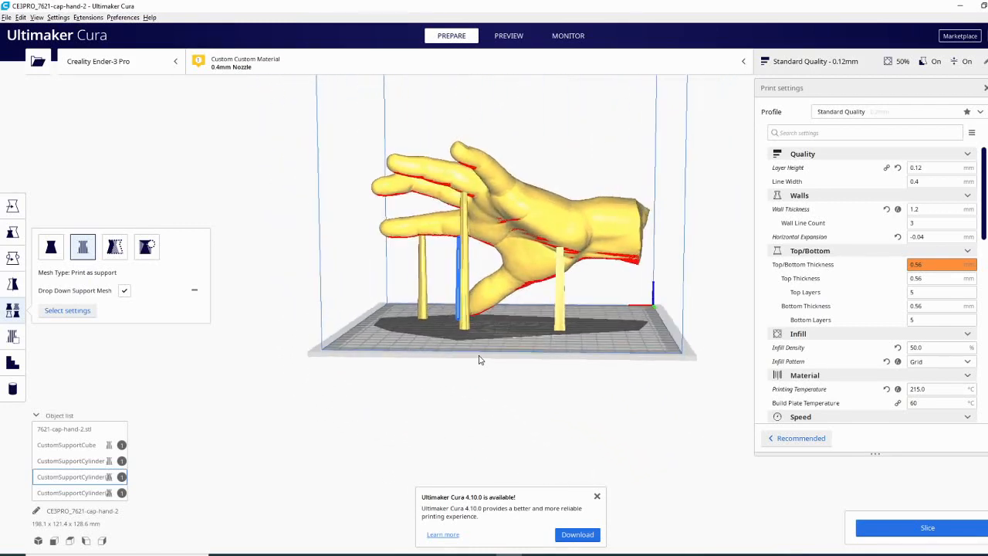
Place a 5 mm freeform t-support under the middle of the palm with the Cylindric Custom Support tool.
left_click(13, 389)
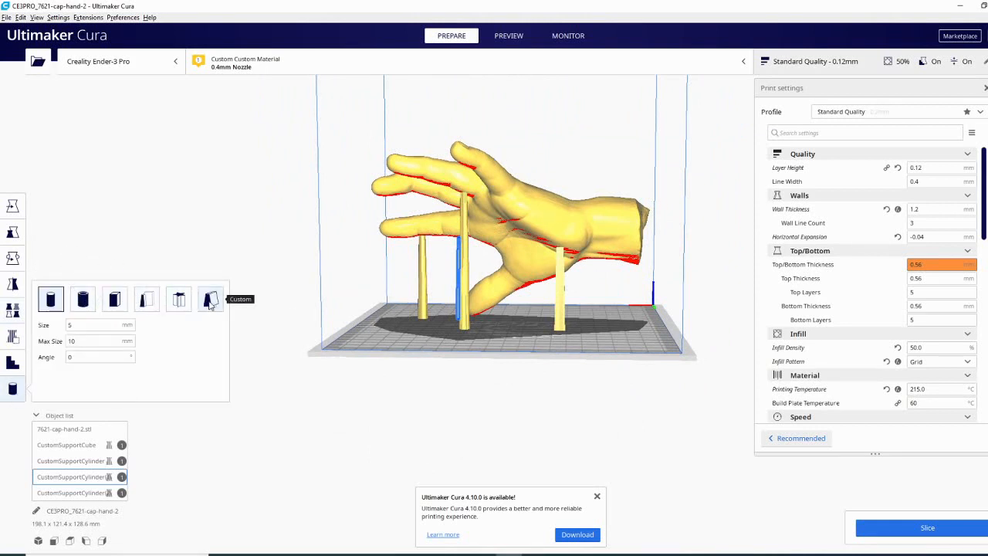
left_click(179, 301)
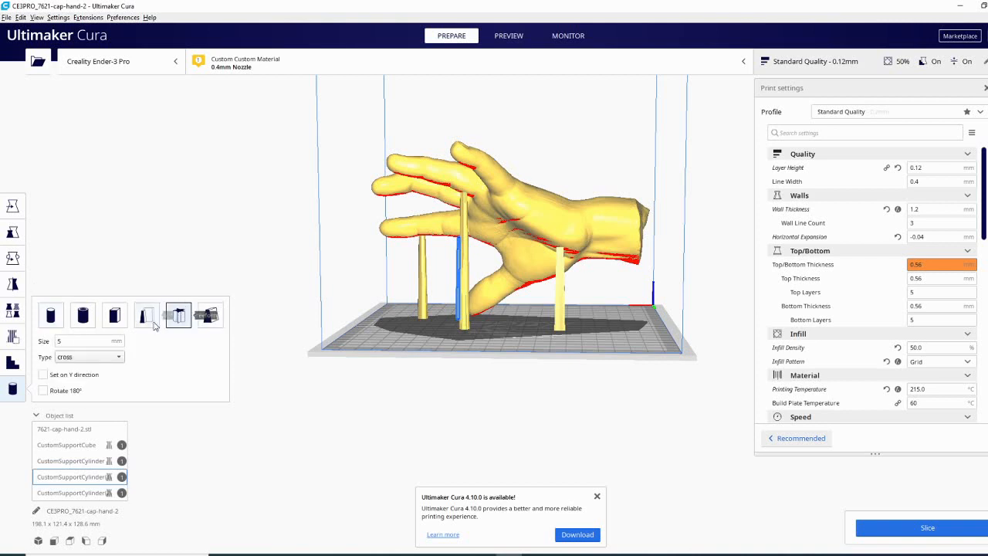
left_click(510, 221)
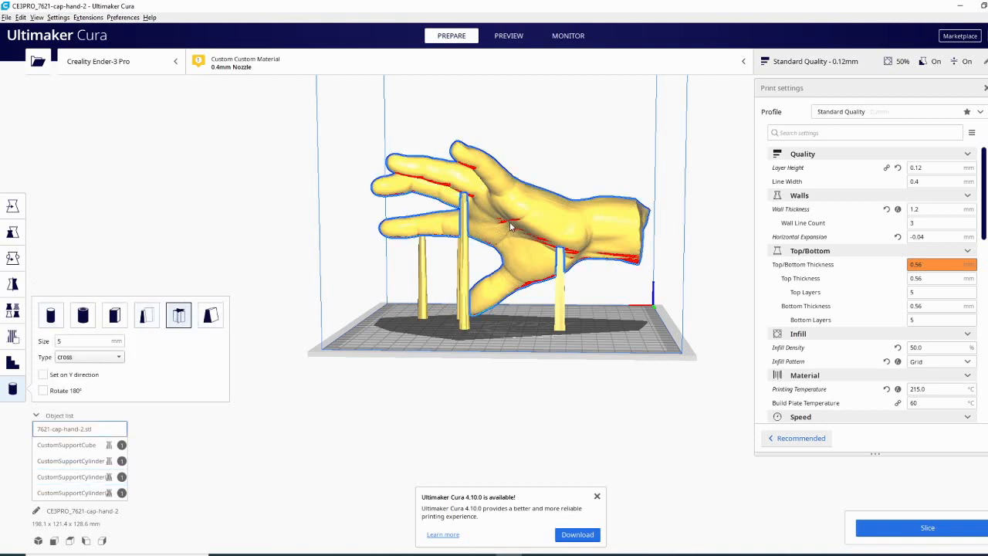
left_click(73, 356)
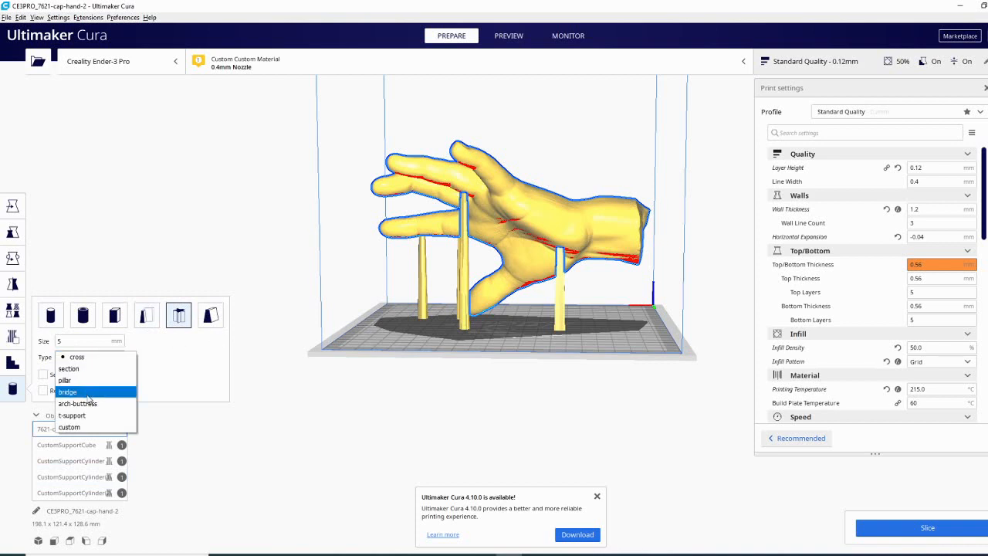
left_click(85, 416)
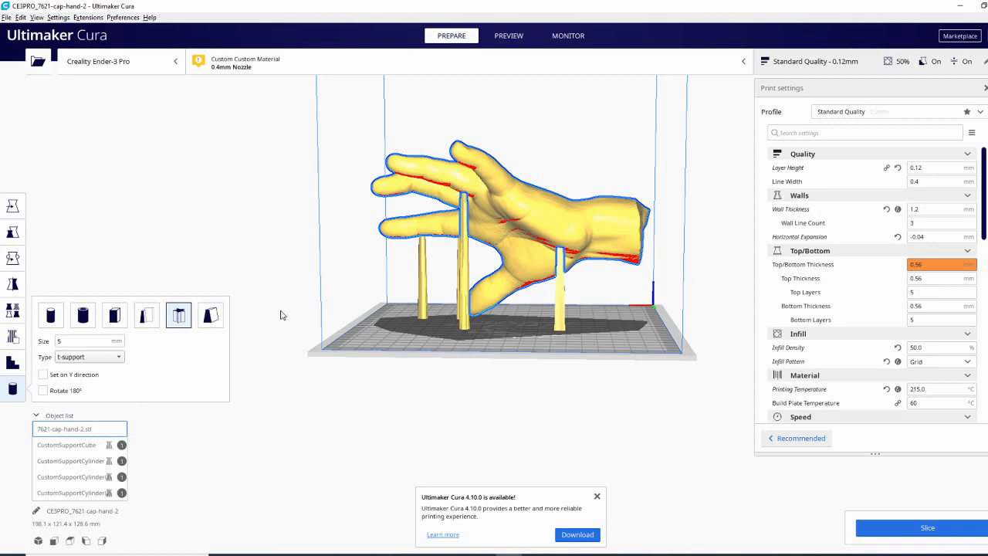
left_click(520, 231)
right_click_drag(409, 321, 518, 339)
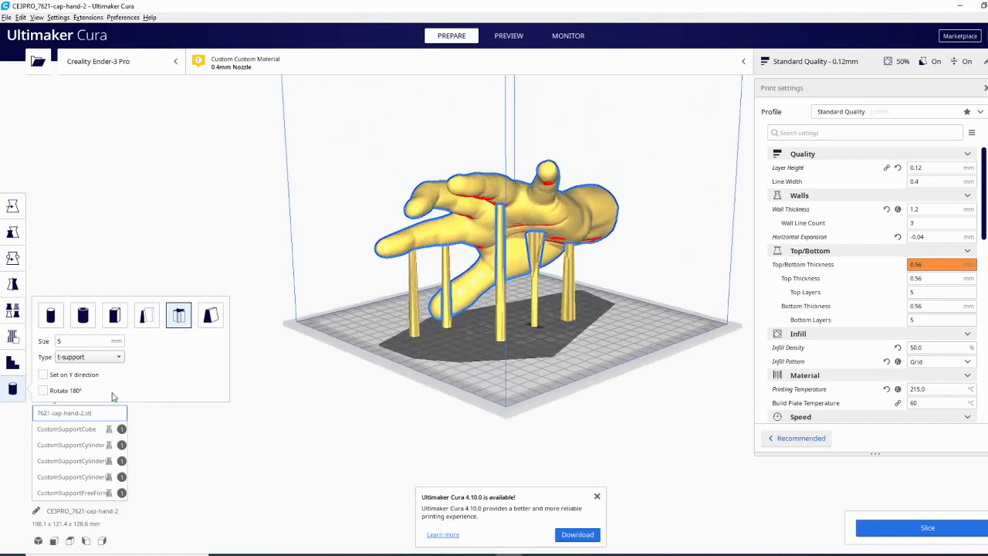
Place two 5 mm freeform cross supports side by side under the middle finger with the Cylindric Custom Support tool.
left_click(119, 358)
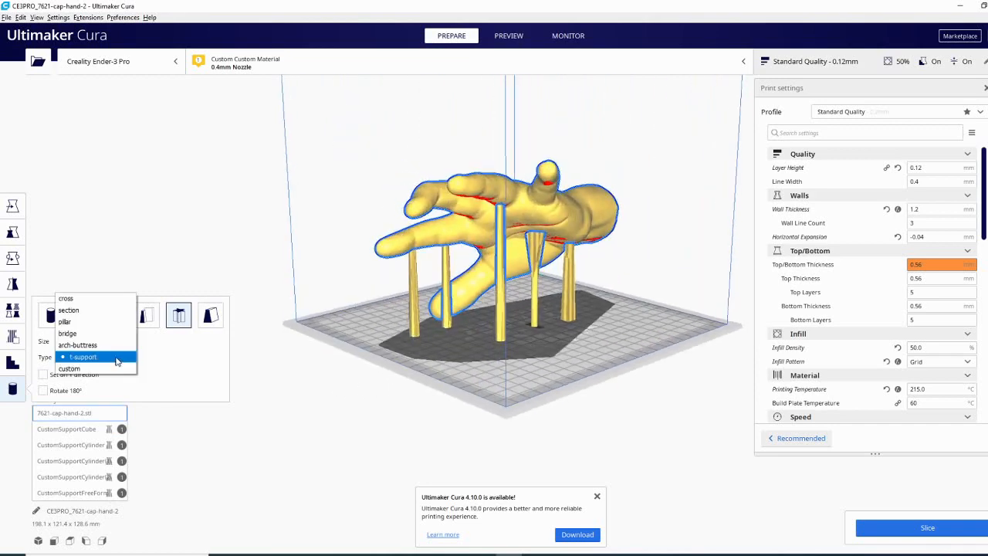
left_click(68, 298)
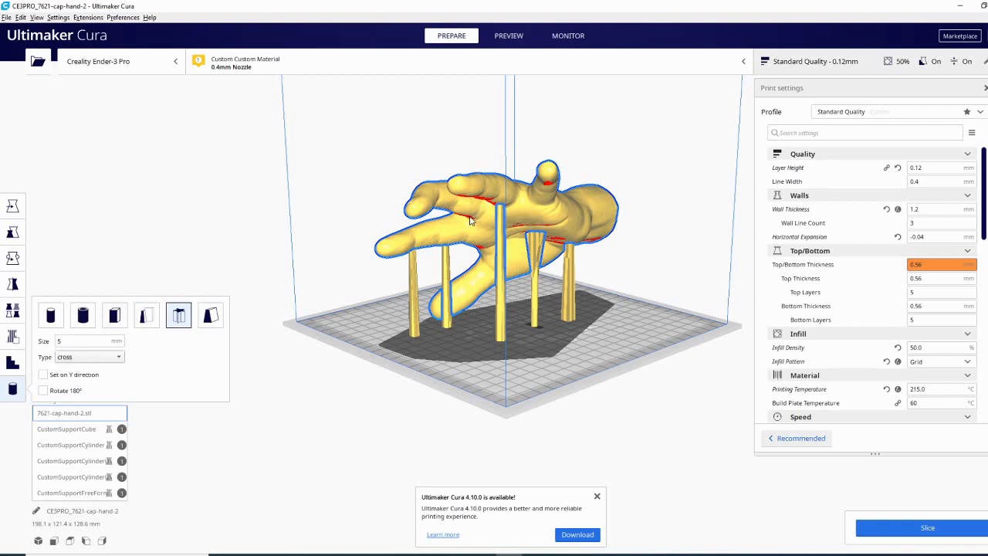
right_click_drag(464, 372, 553, 242)
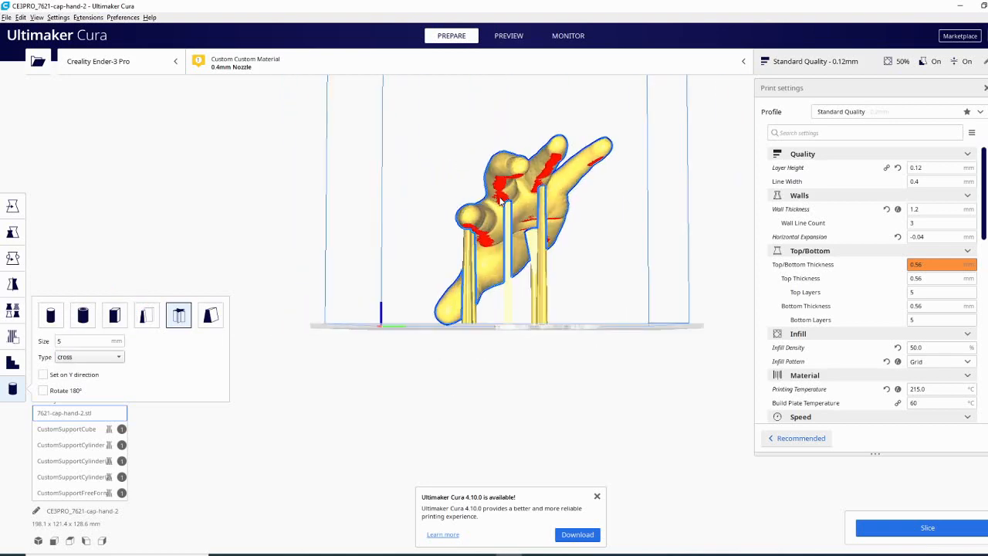
right_click_drag(471, 221, 386, 339)
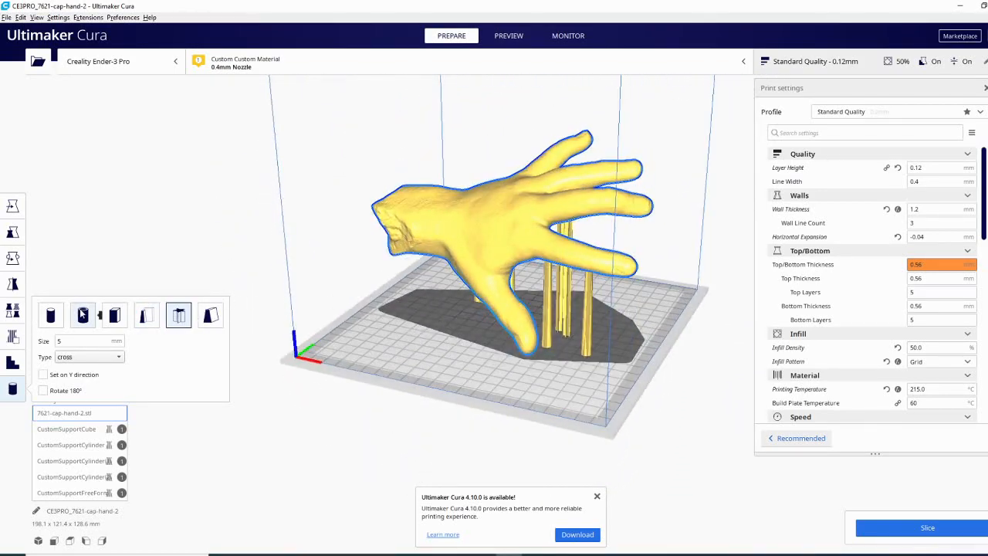
Add a tube custom support under the wrist with size 5 mm, max size 10 mm, interior size 2 mm and angle 0°.
left_click(83, 315)
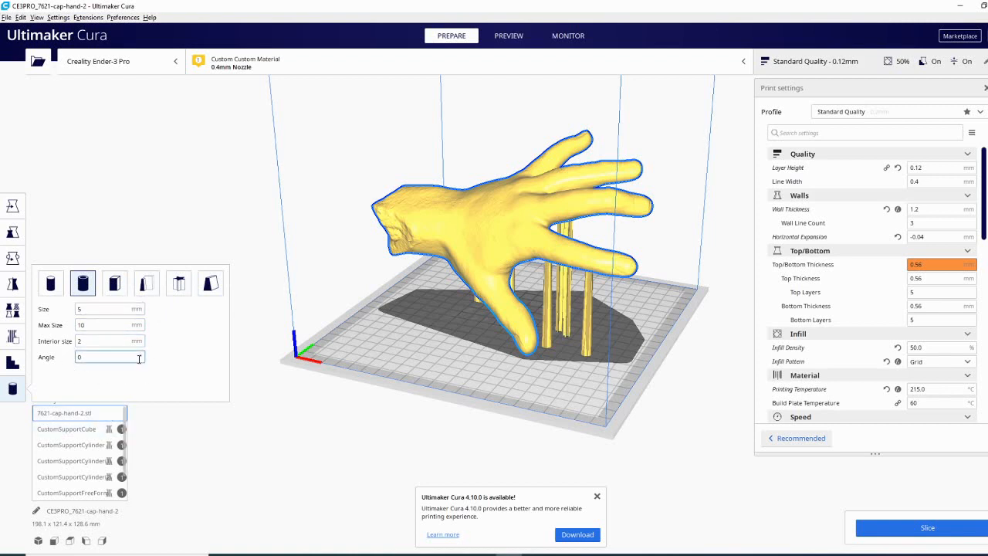
right_click_drag(652, 283, 257, 261)
right_click_drag(607, 272, 203, 343)
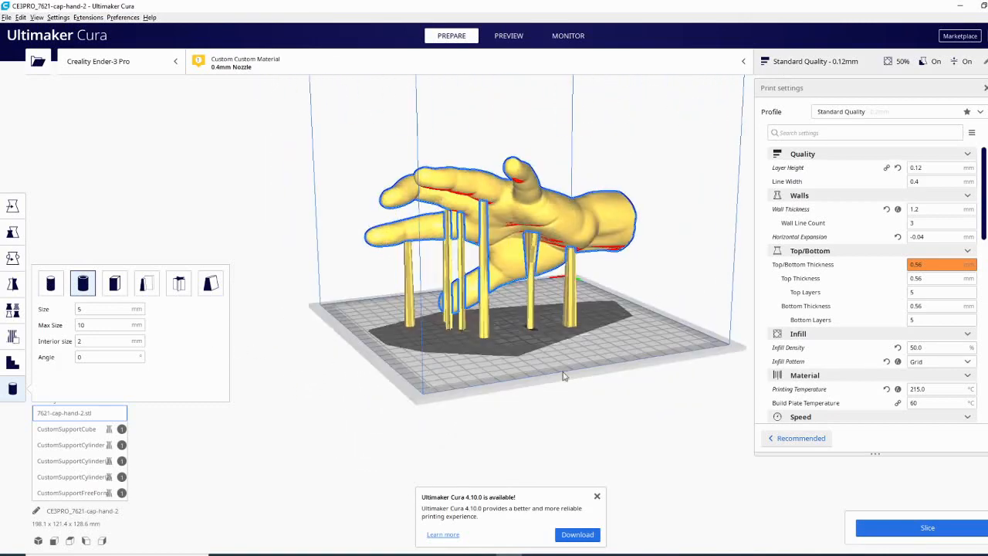
right_click_drag(571, 377, 488, 279)
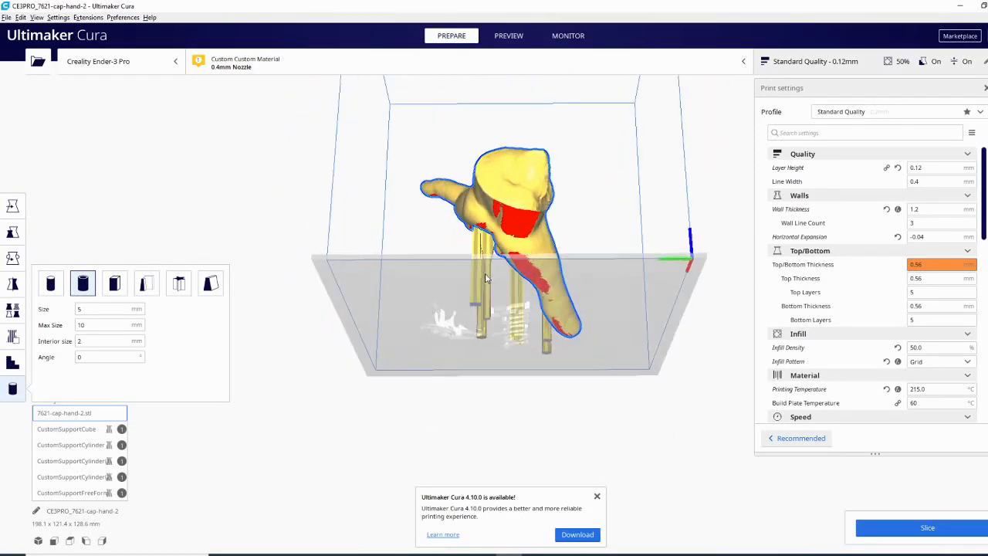
right_click_drag(524, 220, 546, 338)
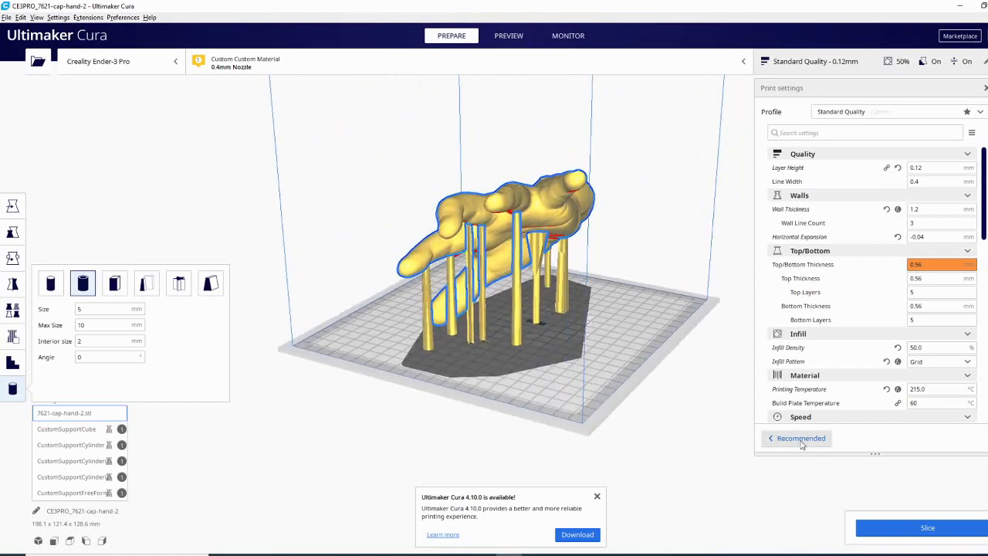
Slice the hand and its custom supports with Generate Support off and show the result in layer view.
left_click(911, 533)
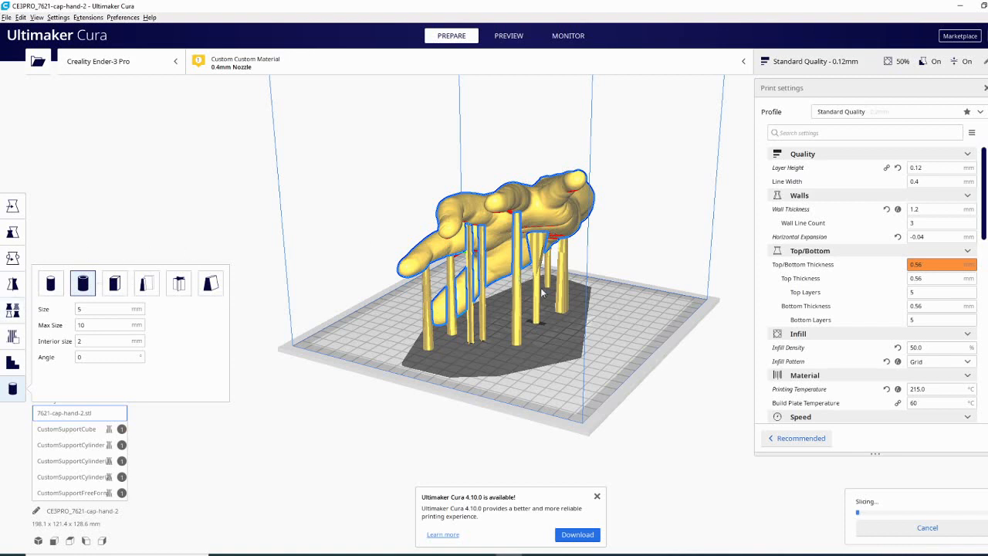
scroll(890, 323, "down", 4)
scroll(890, 363, "down", 2)
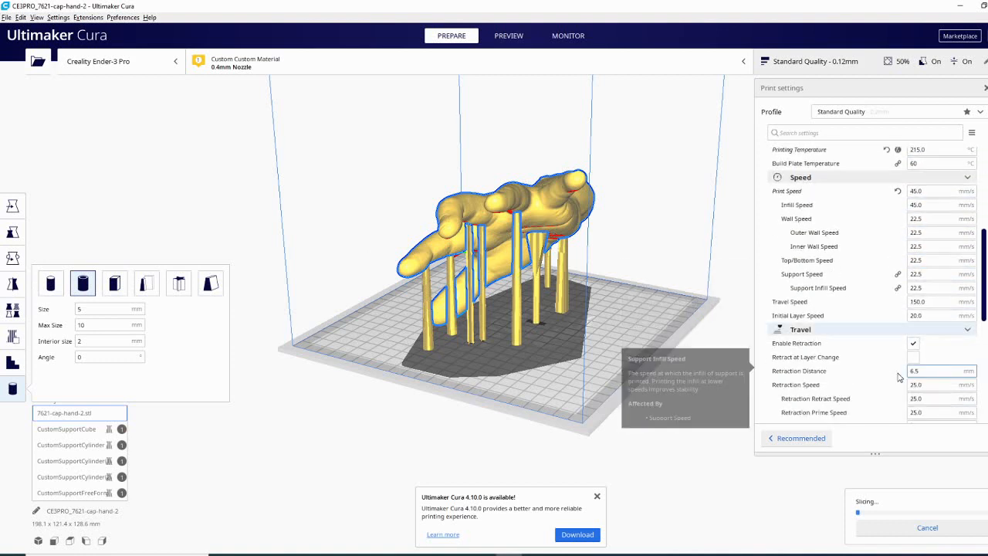
scroll(858, 376, "down", 1)
scroll(780, 317, "up", 1)
scroll(783, 311, "up", 3)
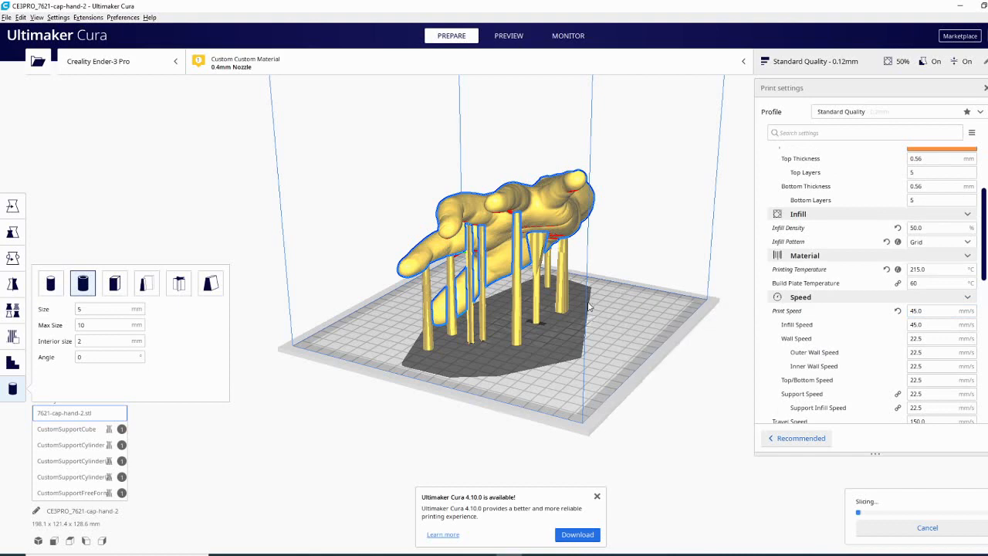
right_click_drag(495, 401, 330, 349)
right_click_drag(470, 346, 457, 378)
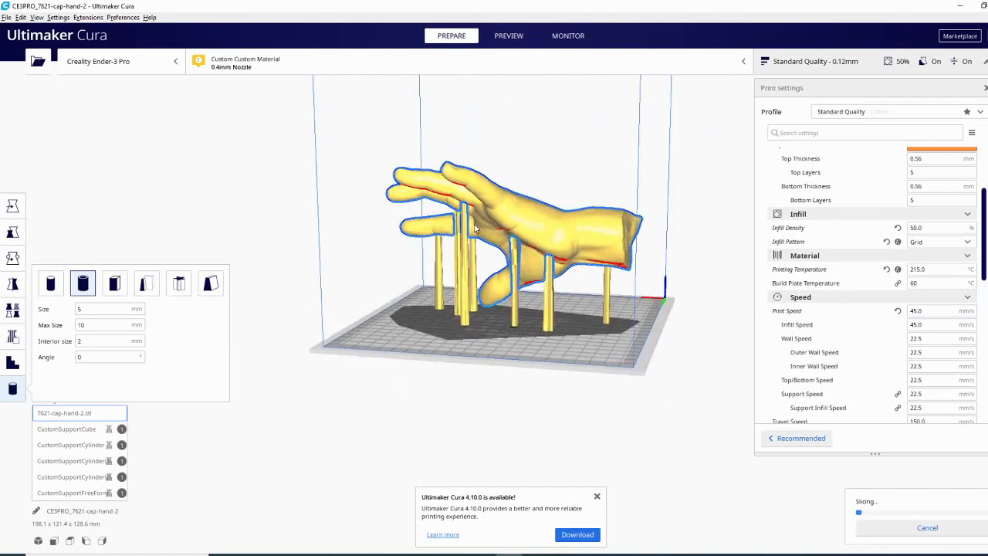
right_click_drag(475, 229, 564, 380)
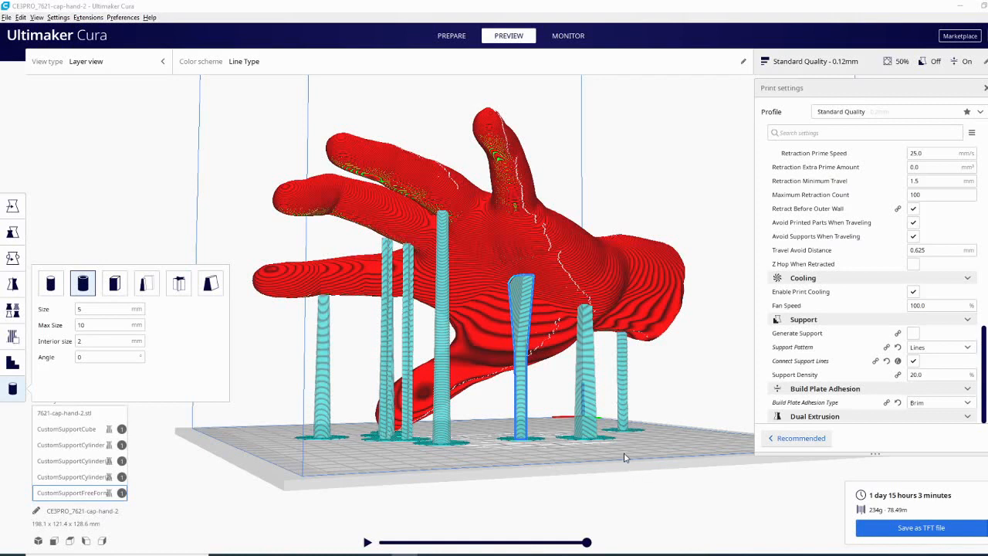
Inspect the sliced custom supports and their brims from all around the hand and check the Support Pattern setting.
right_click_drag(448, 471, 377, 440)
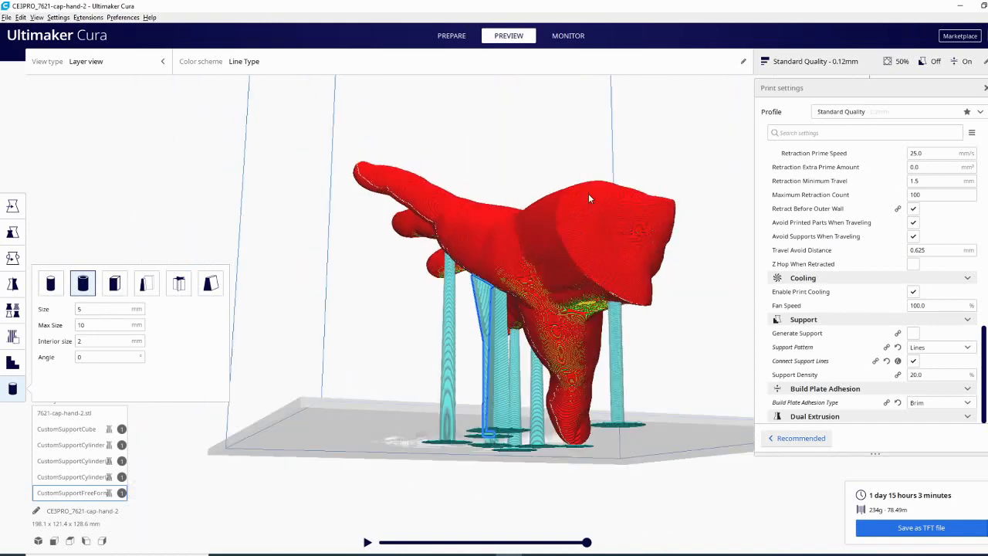
right_click_drag(360, 430, 437, 486)
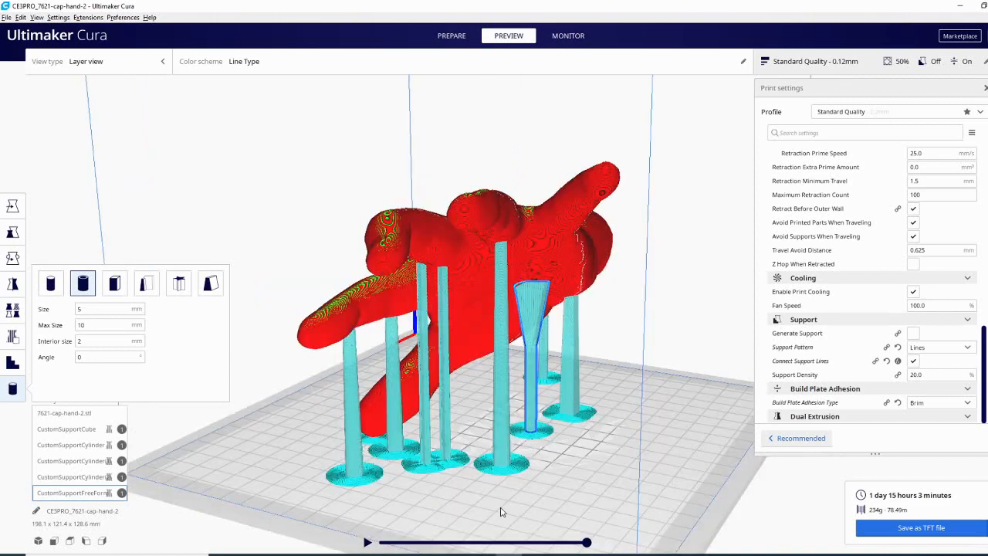
right_click_drag(548, 509, 522, 307)
mouse_move(874, 358)
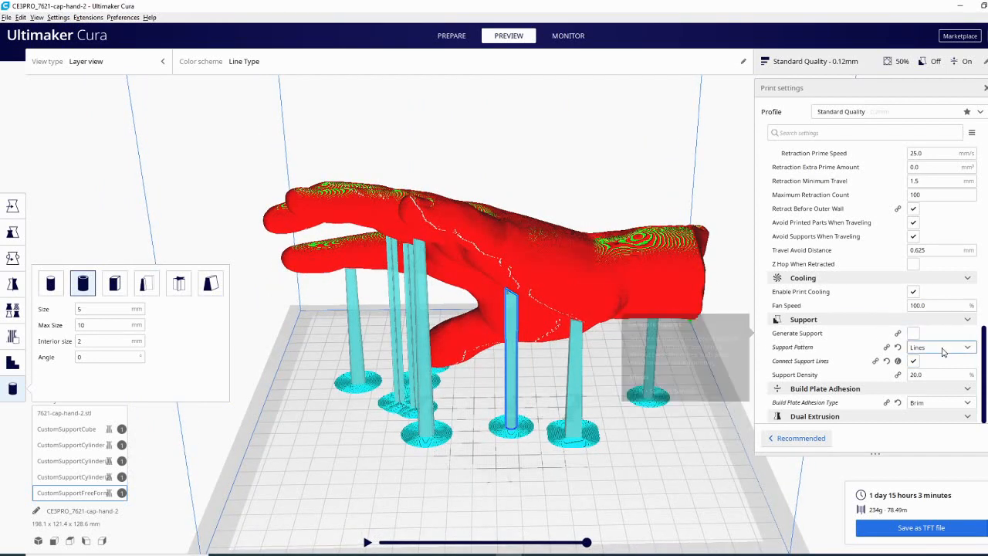
mouse_move(920, 354)
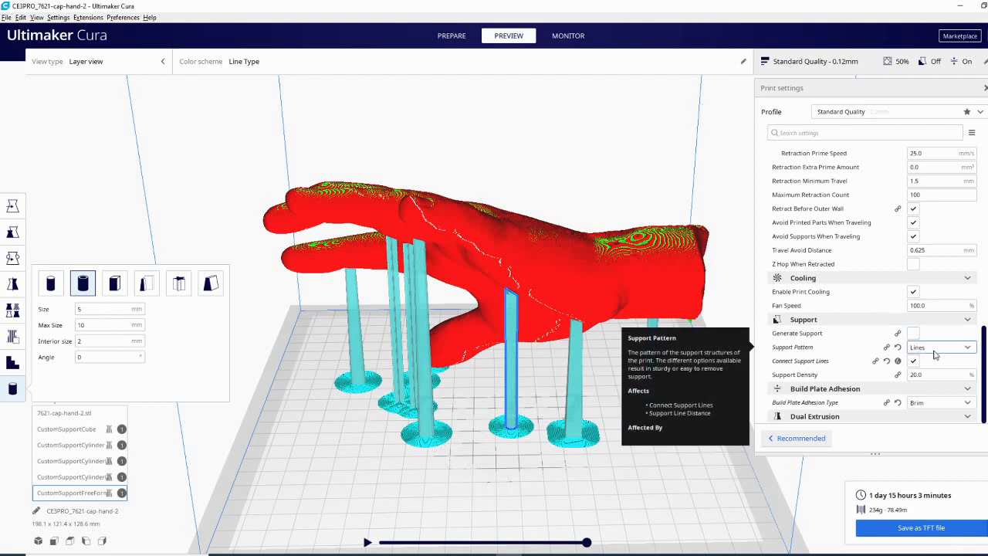
right_click_drag(420, 395, 424, 394)
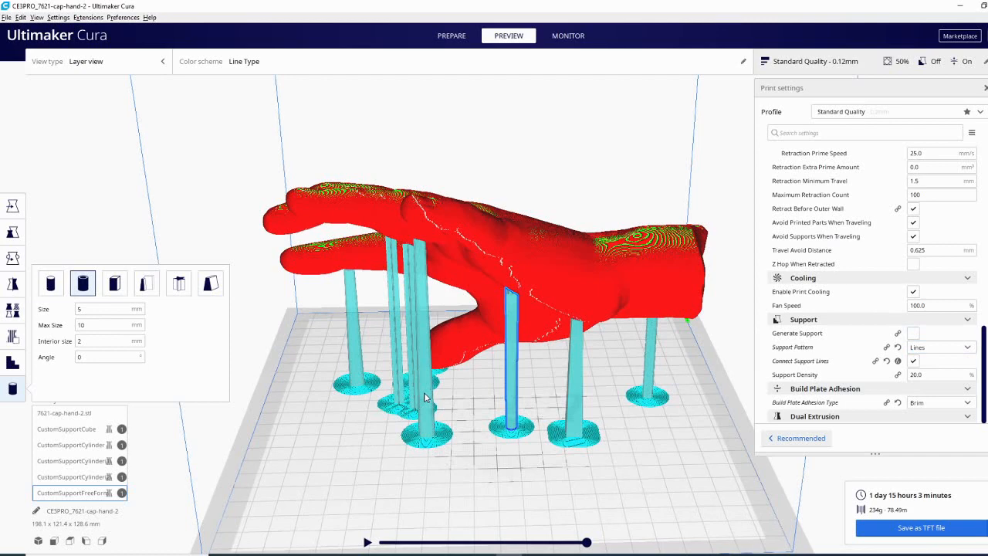
right_click_drag(863, 189, 914, 149)
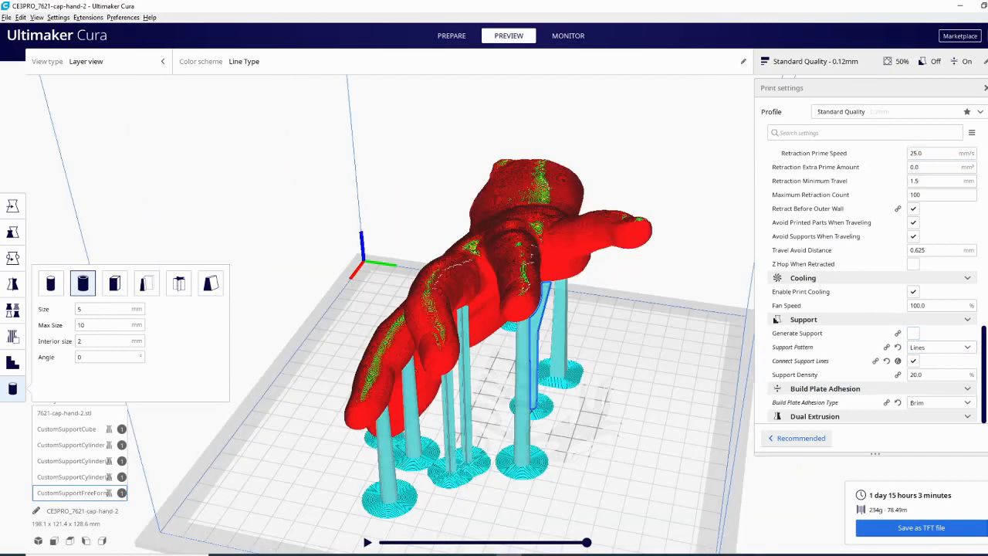
Lower the displayed layer to cut through the palm and examine the tops and interiors of the custom supports.
left_click_drag(987, 205, 987, 280)
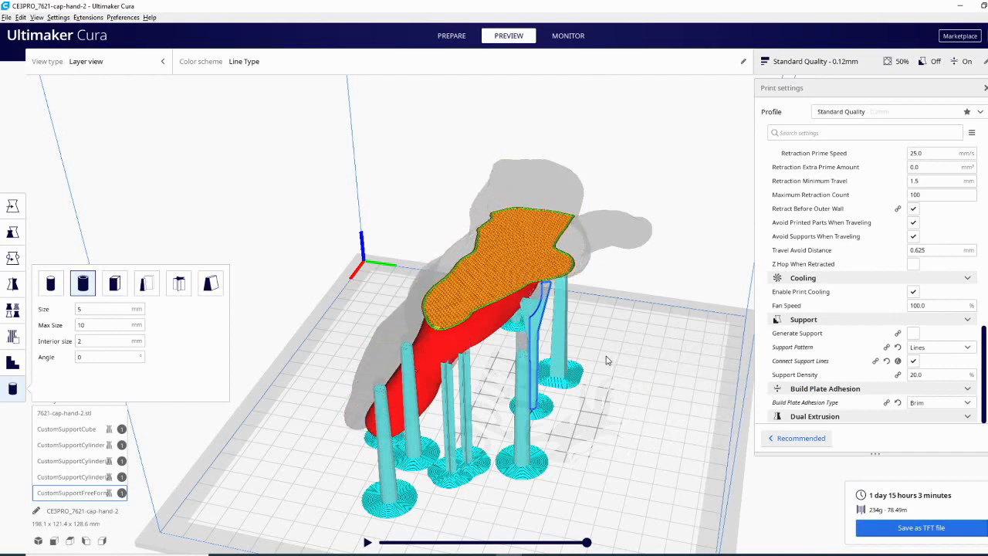
scroll(607, 361, "up", 3)
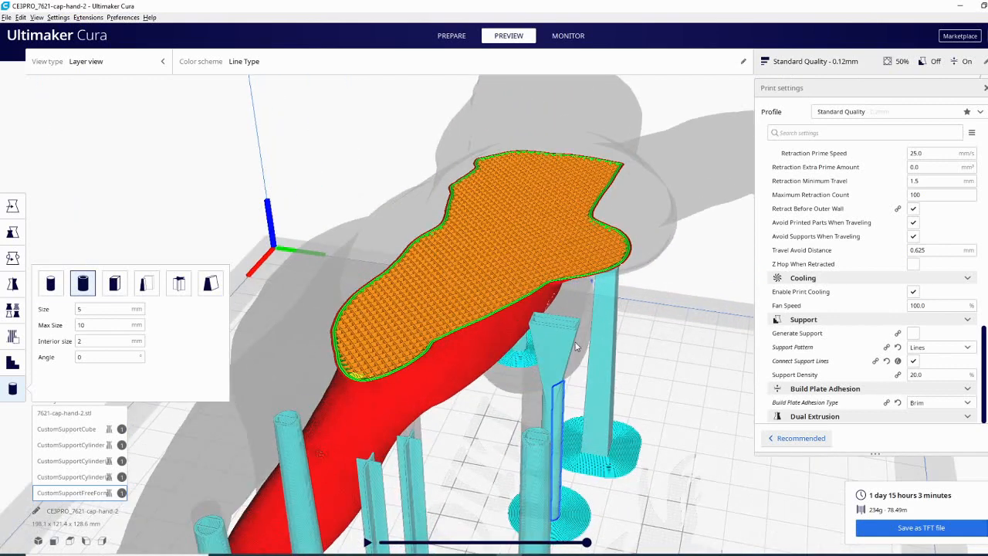
scroll(608, 471, "up", 3)
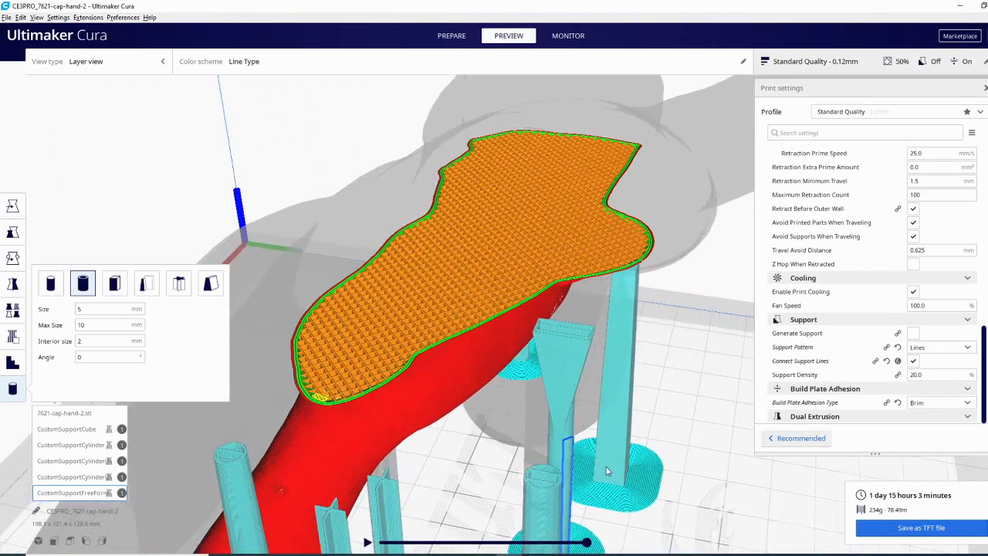
scroll(606, 471, "down", 6)
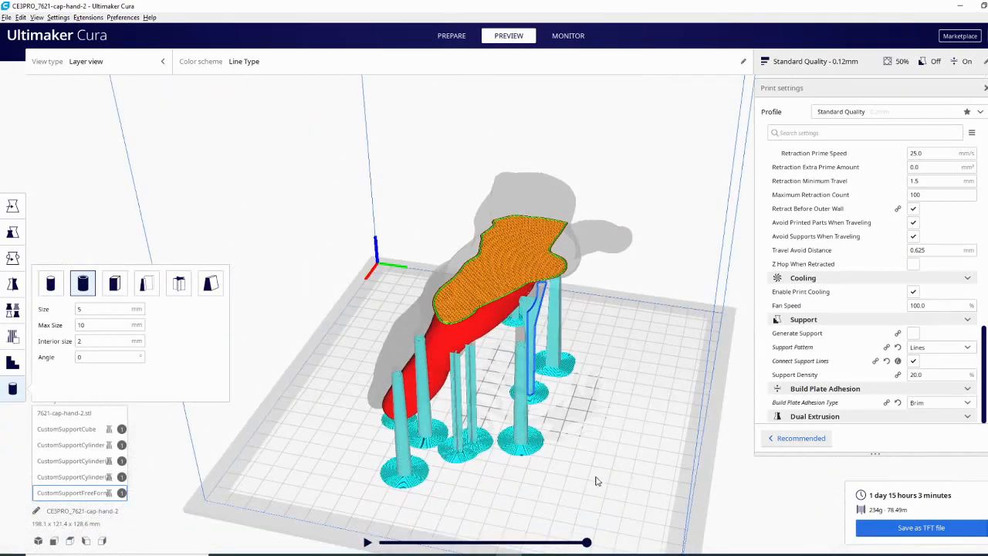
right_click_drag(596, 481, 135, 447)
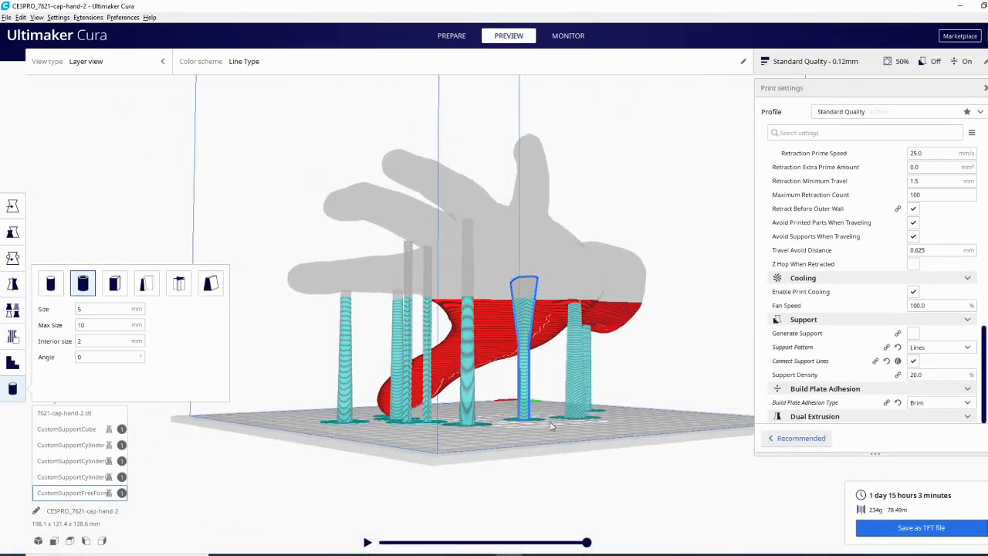
right_click_drag(551, 426, 660, 438)
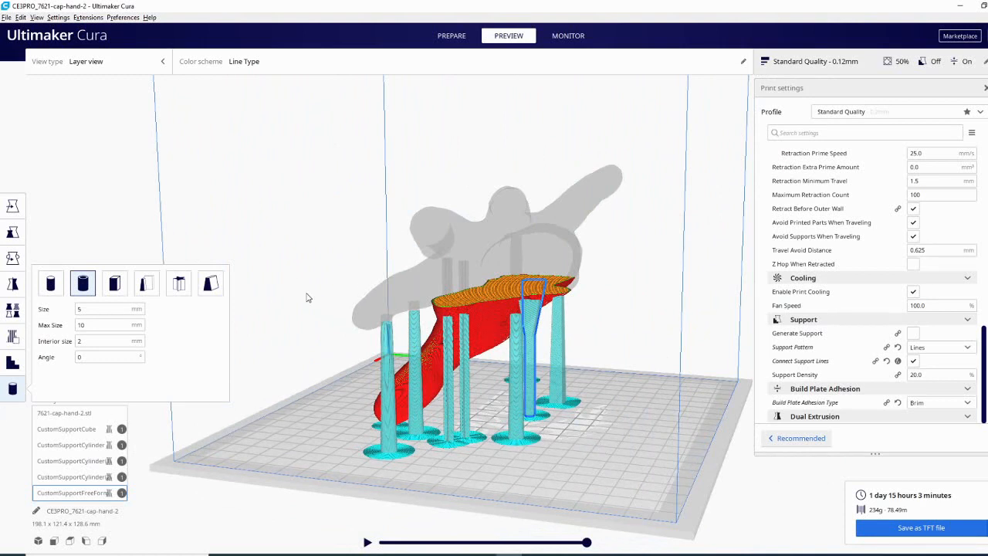
Compare the options of the Custom Supports and Cylindric Custom Support tools and review the partly layered supports from several sides.
left_click(13, 390)
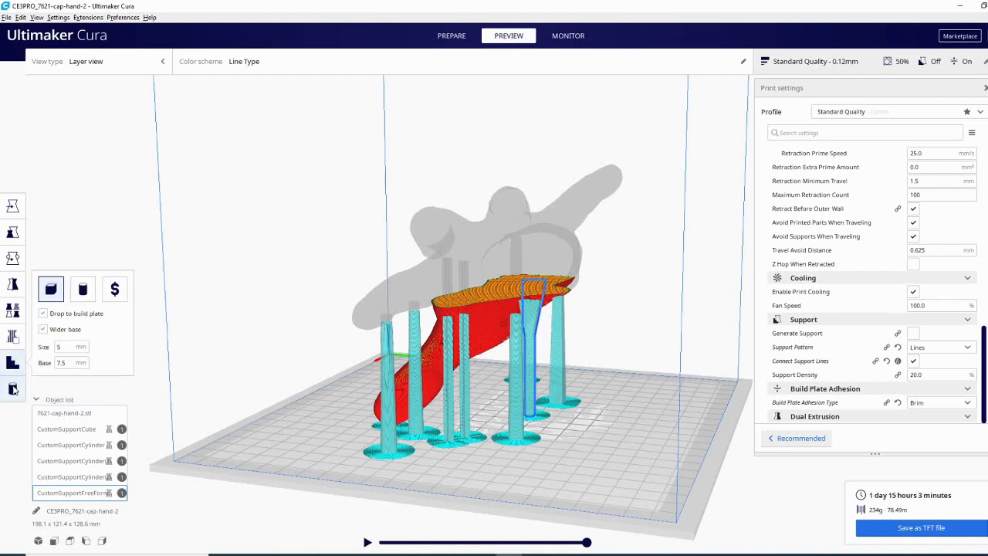
left_click(13, 390)
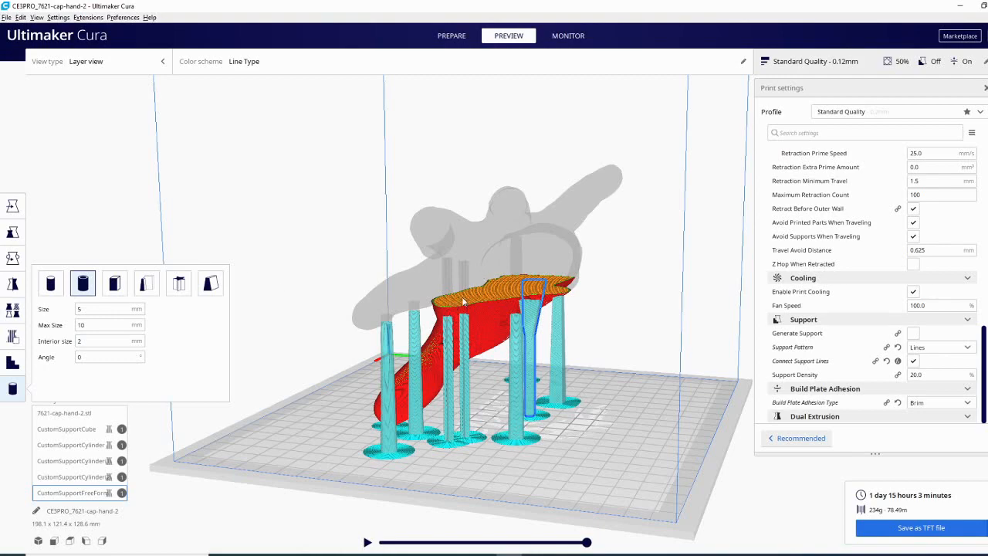
right_click_drag(549, 388, 568, 422)
right_click_drag(446, 421, 698, 437)
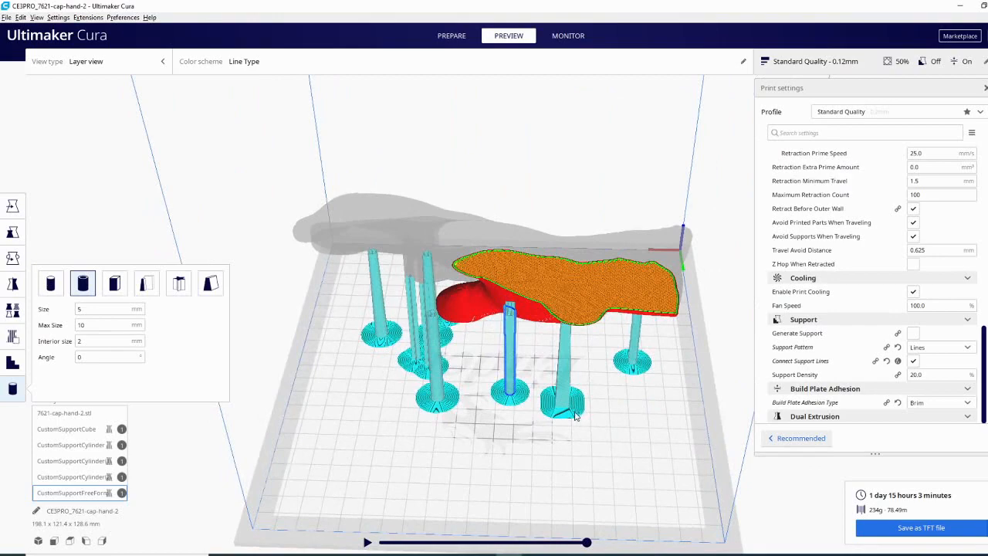
right_click_drag(461, 439, 629, 401)
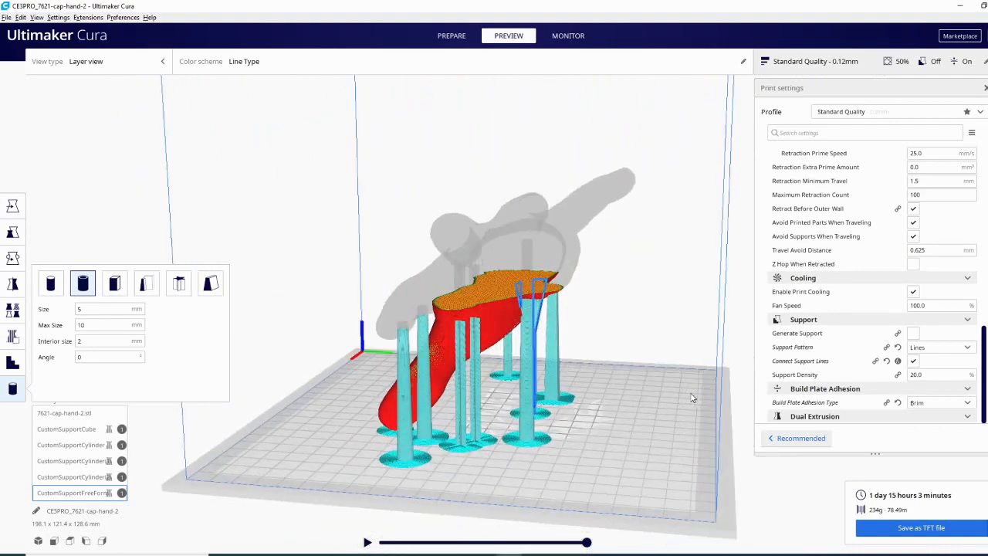
right_click_drag(379, 446, 278, 437)
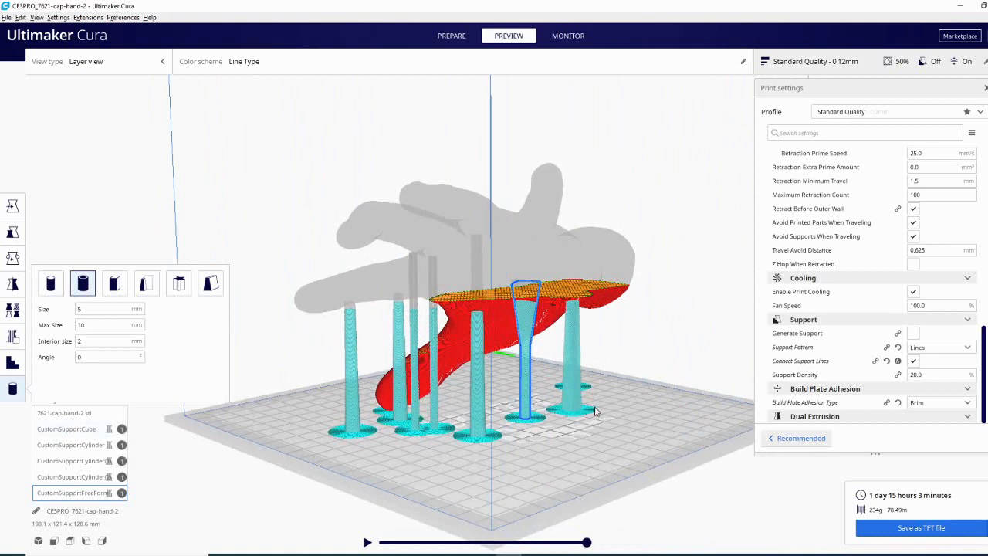
right_click_drag(573, 433, 527, 434)
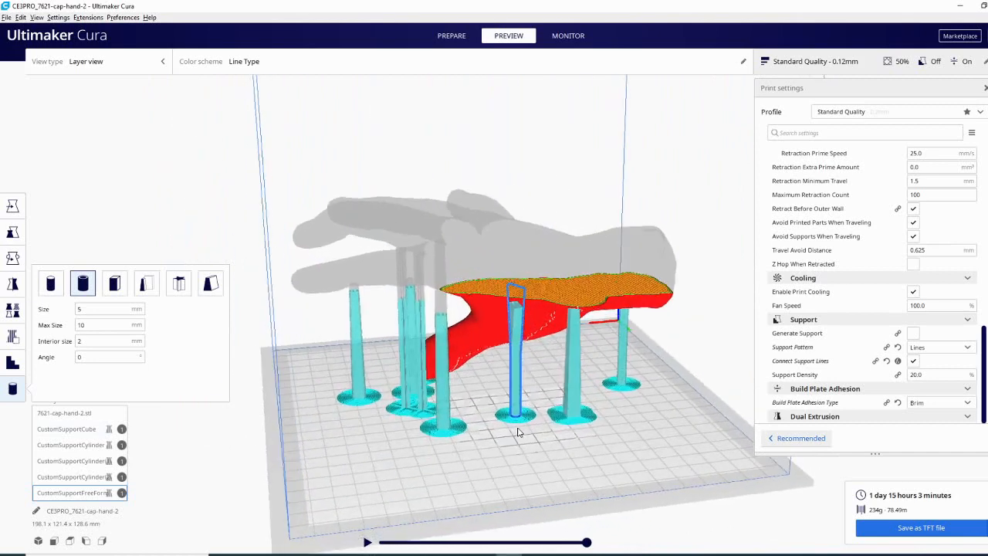